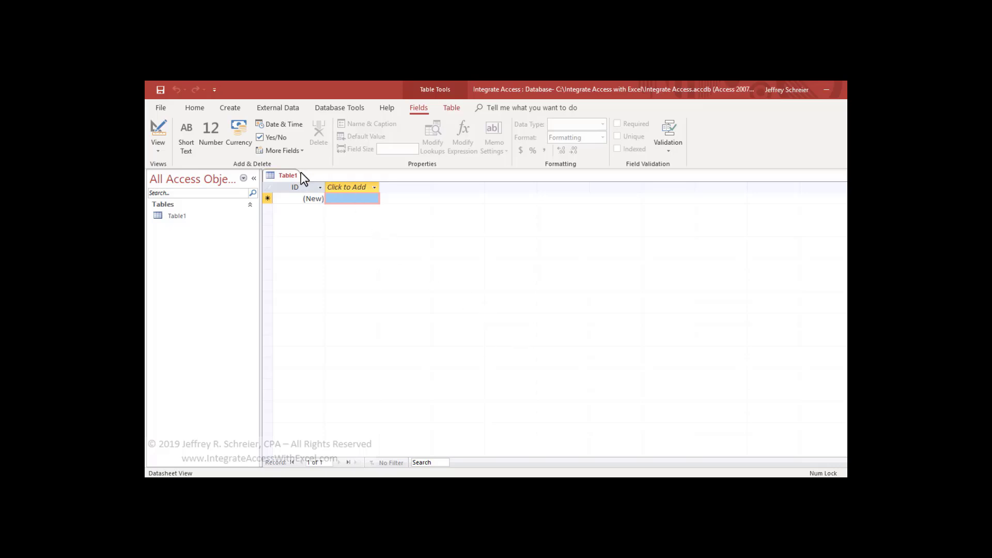
- Close the empty Table1 and start importing external data from an Excel file
right_click(287, 176)
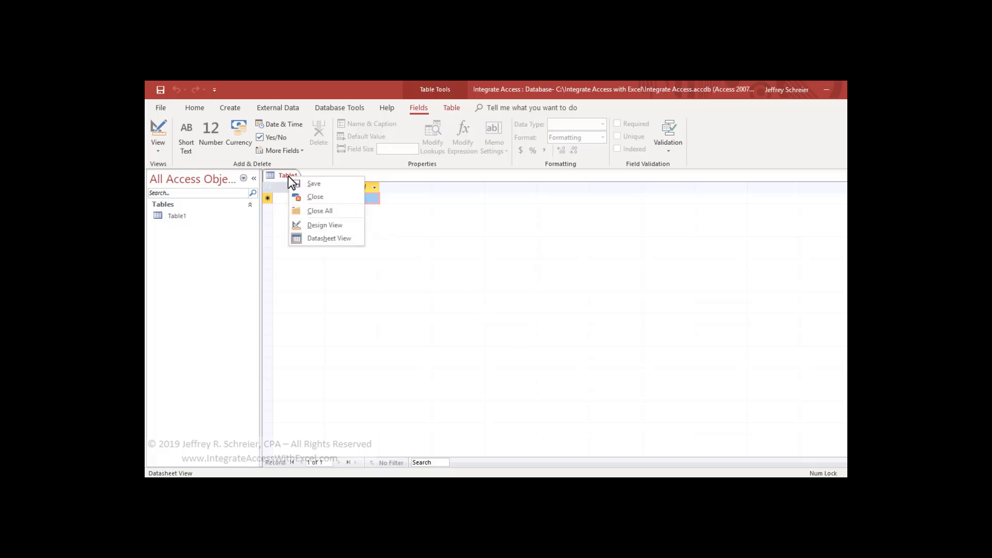
left_click(304, 198)
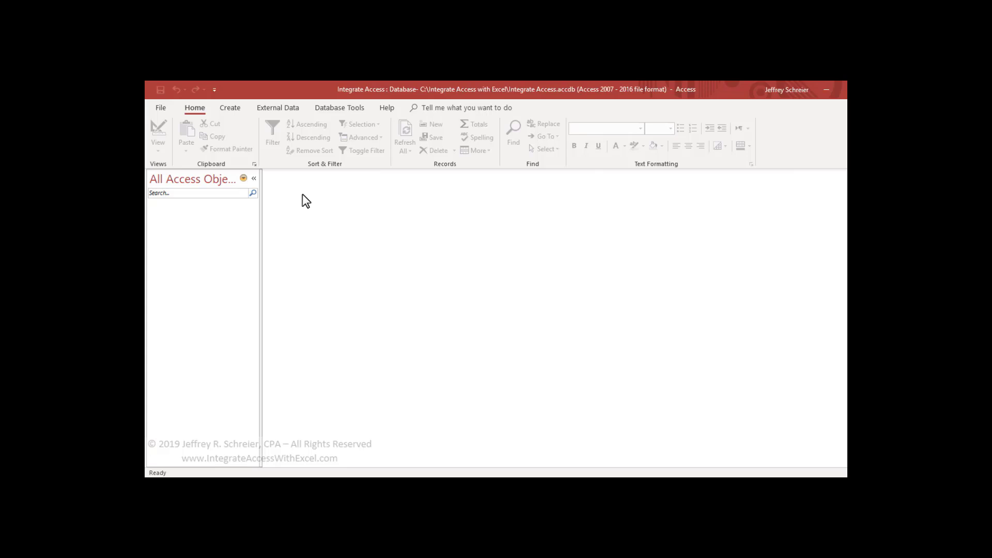
left_click(290, 110)
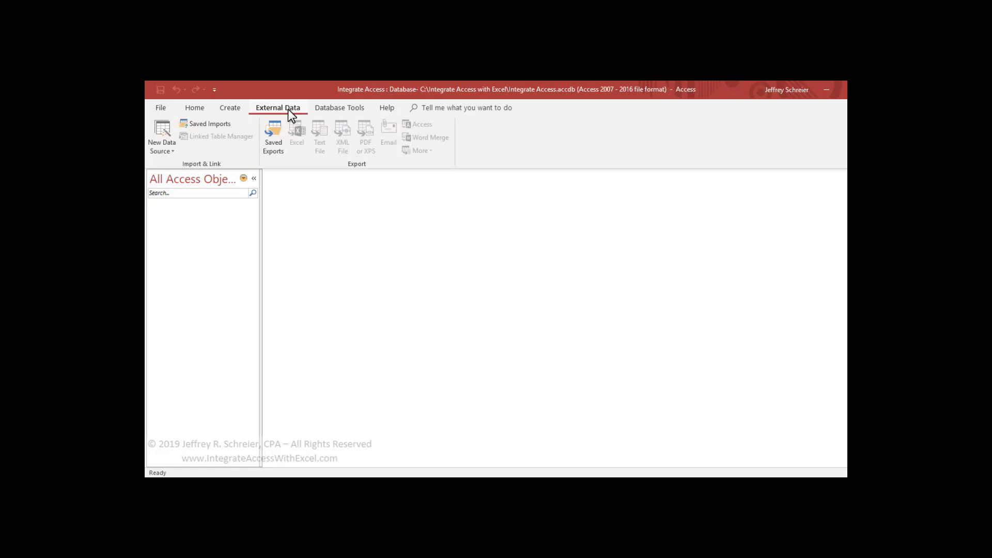
left_click(168, 143)
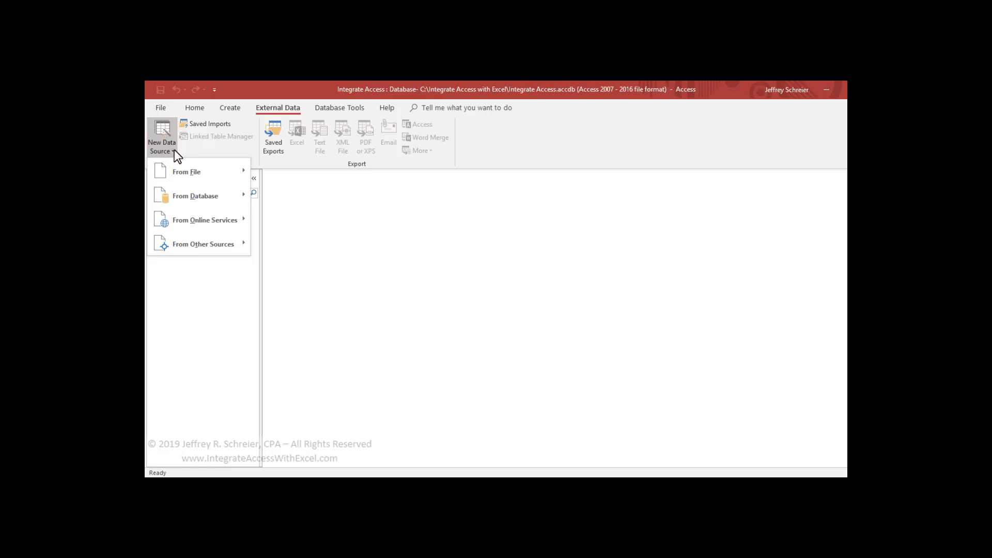
mouse_move(177, 170)
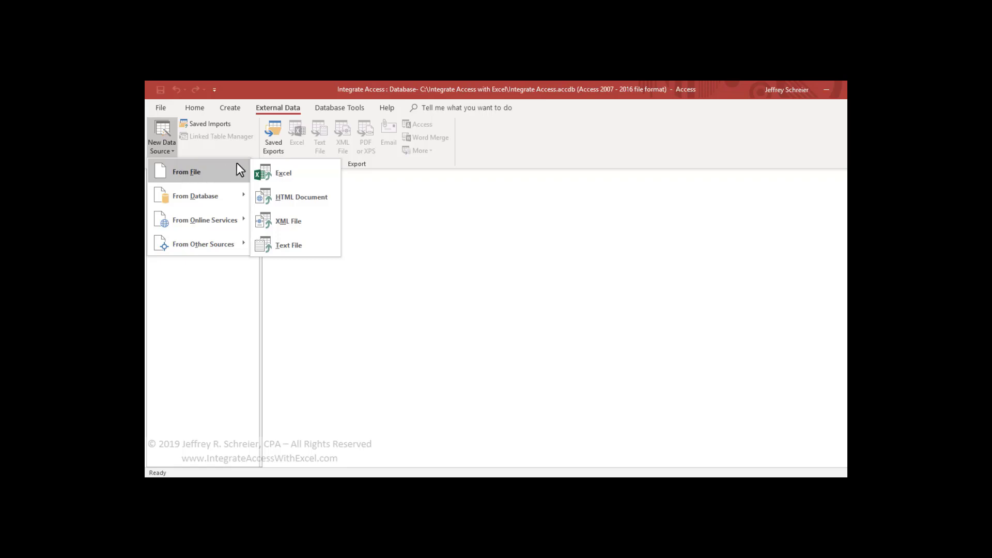
left_click(266, 172)
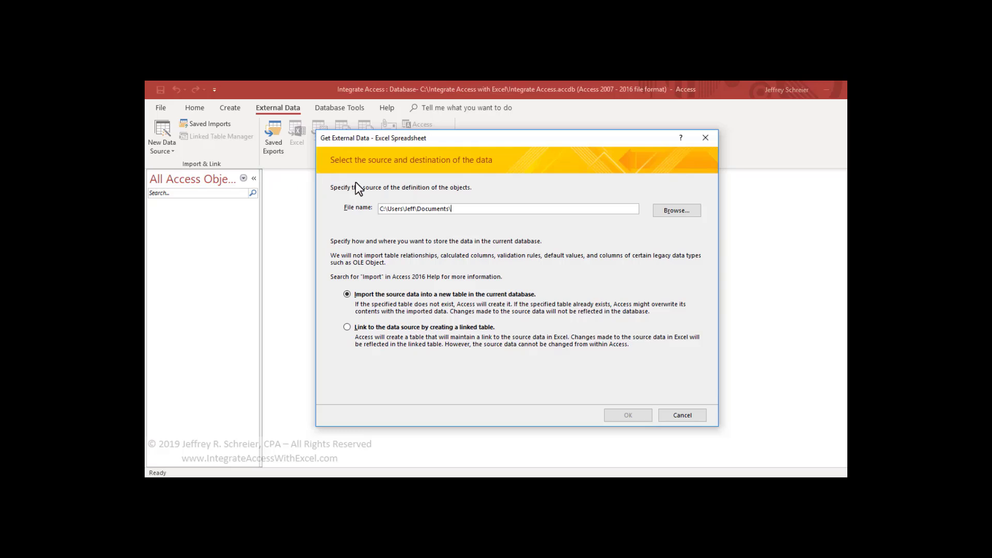
- Choose Products.xlsx from the C:\Integrate Access folder as the source to import into a new table
left_click_drag(387, 209, 490, 203)
type("Integ")
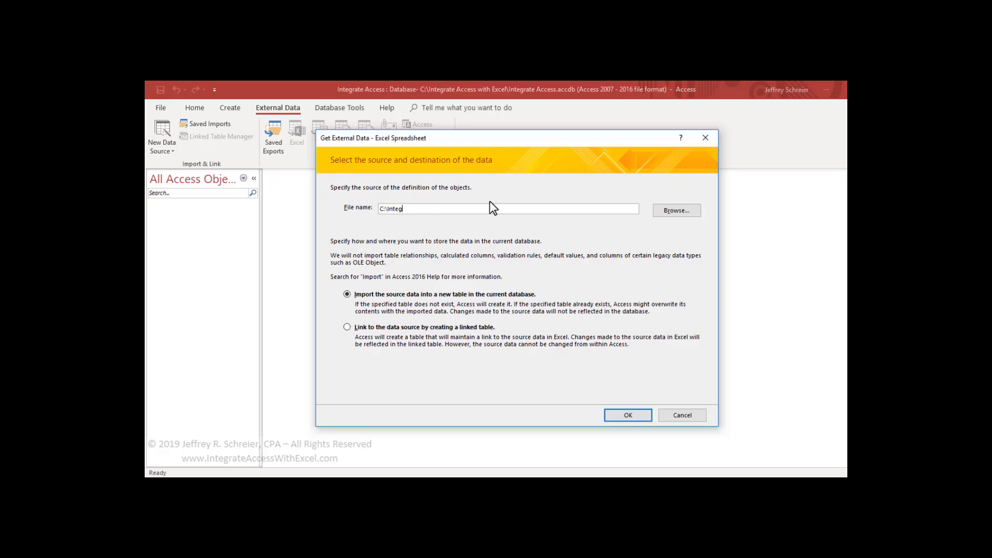
type("rate Access")
left_click(681, 209)
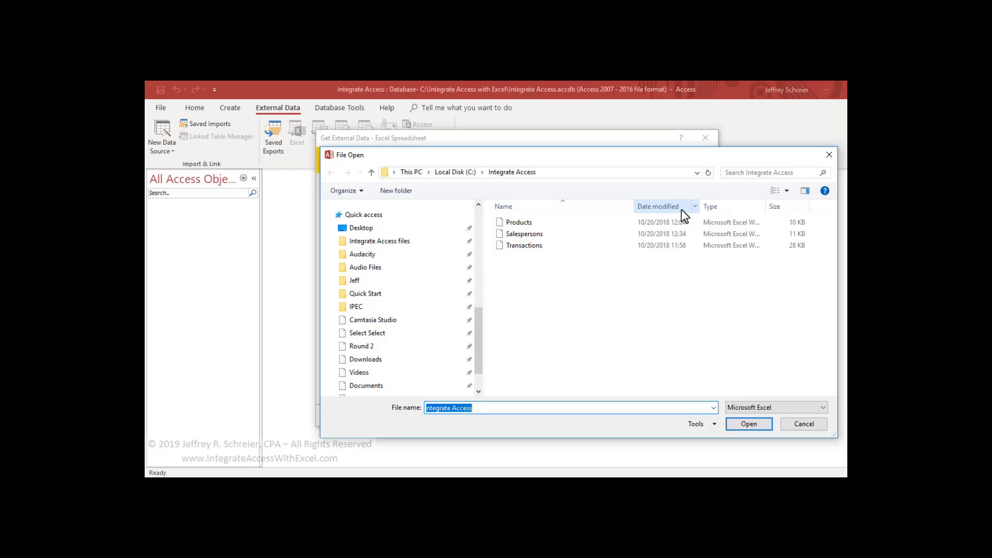
double_click(523, 223)
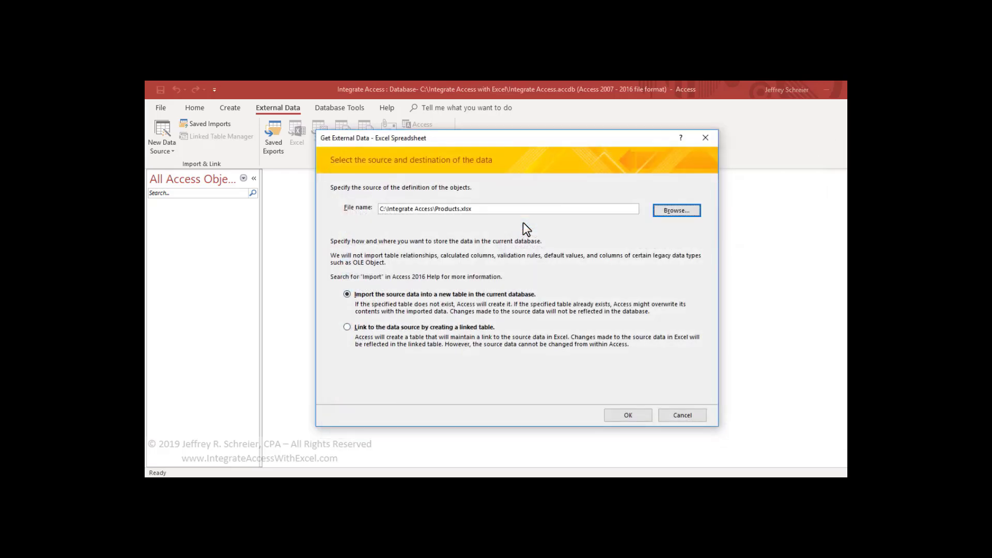
left_click(616, 411)
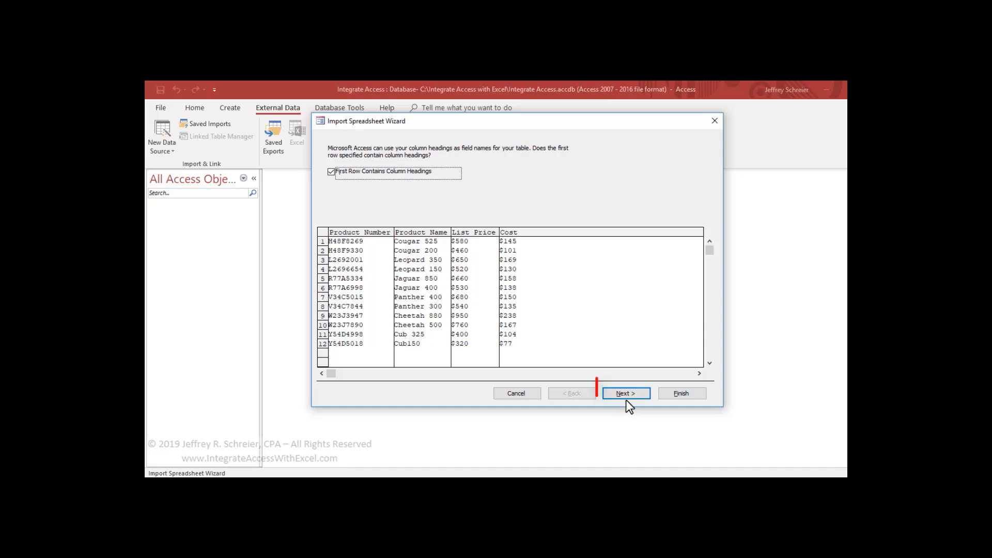
- Accept the first row as column headings and check the field options of the Product Name, List Price and Cost columns
left_click(629, 395)
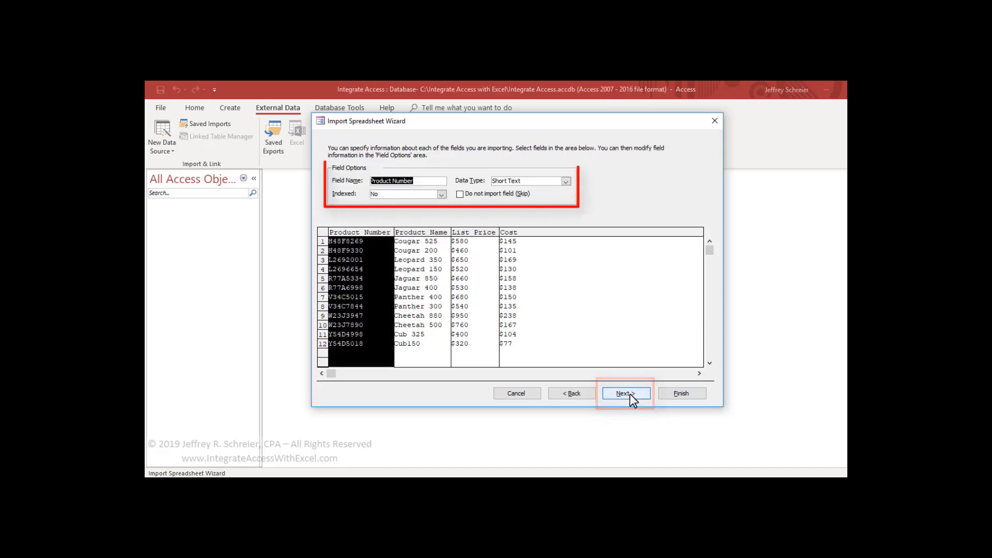
left_click(438, 237)
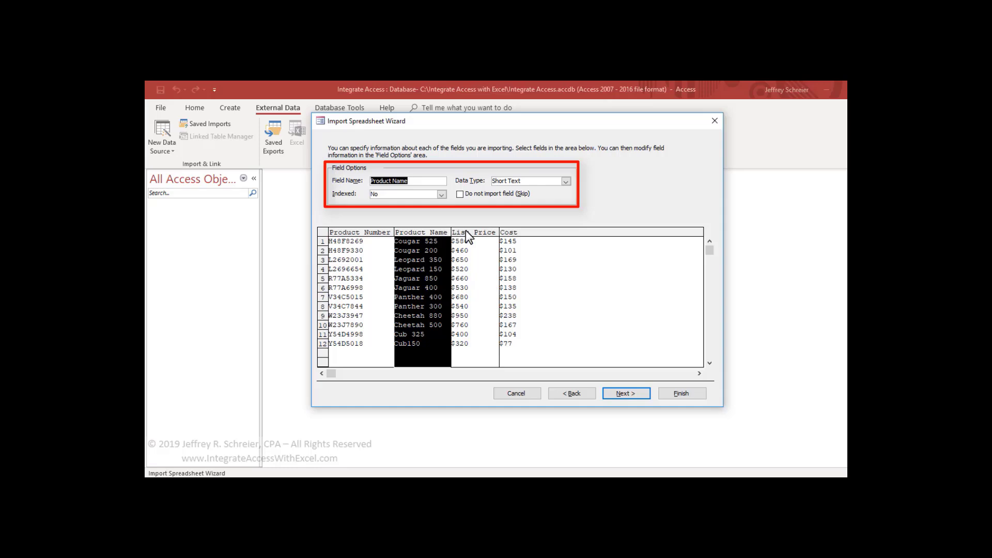
left_click(468, 237)
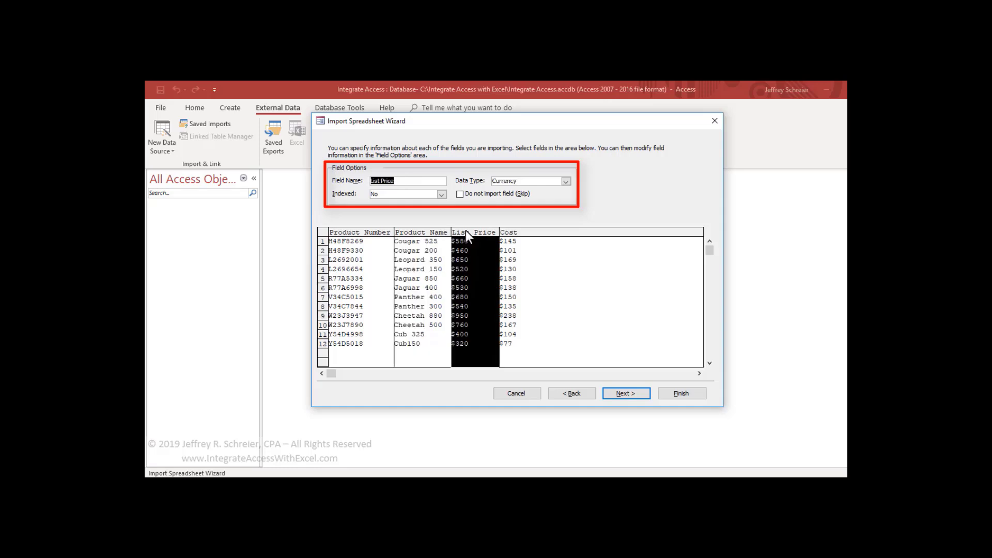
left_click(506, 237)
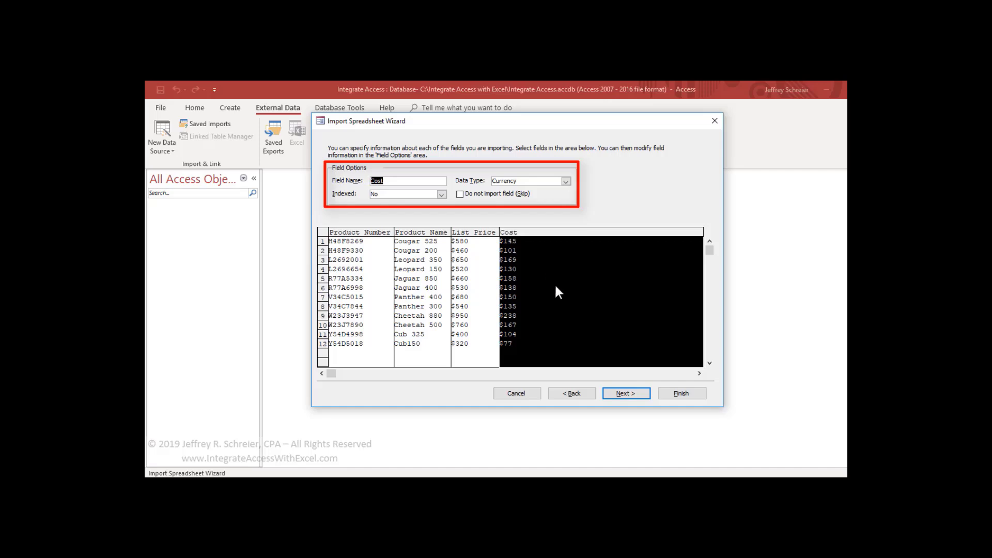
left_click(625, 393)
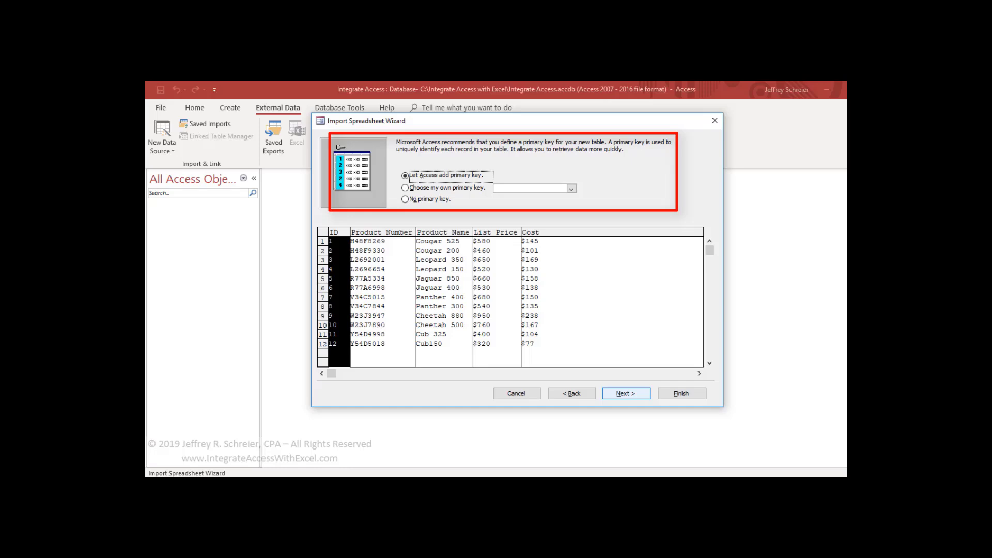
- Choose Product Number as the primary key of the new table
left_click(571, 188)
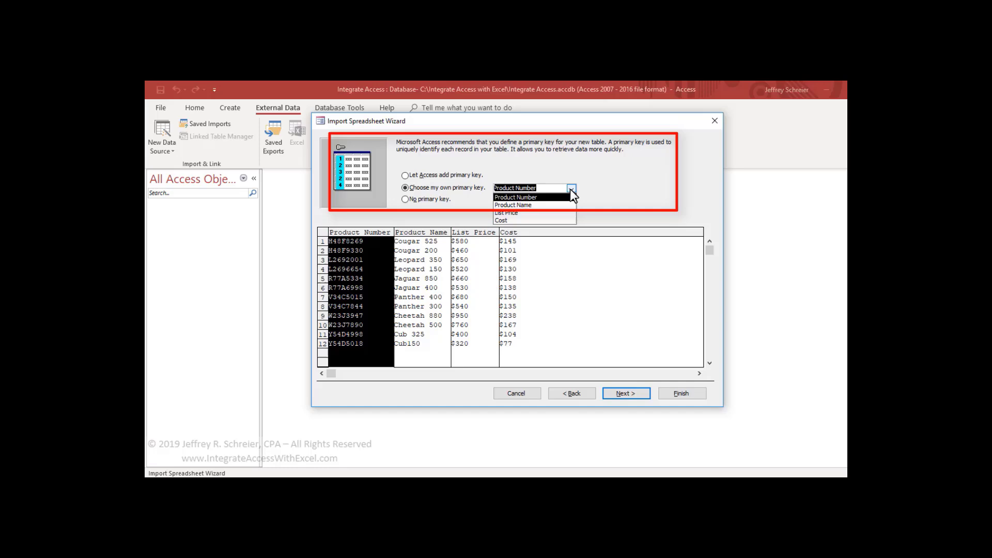
left_click(544, 197)
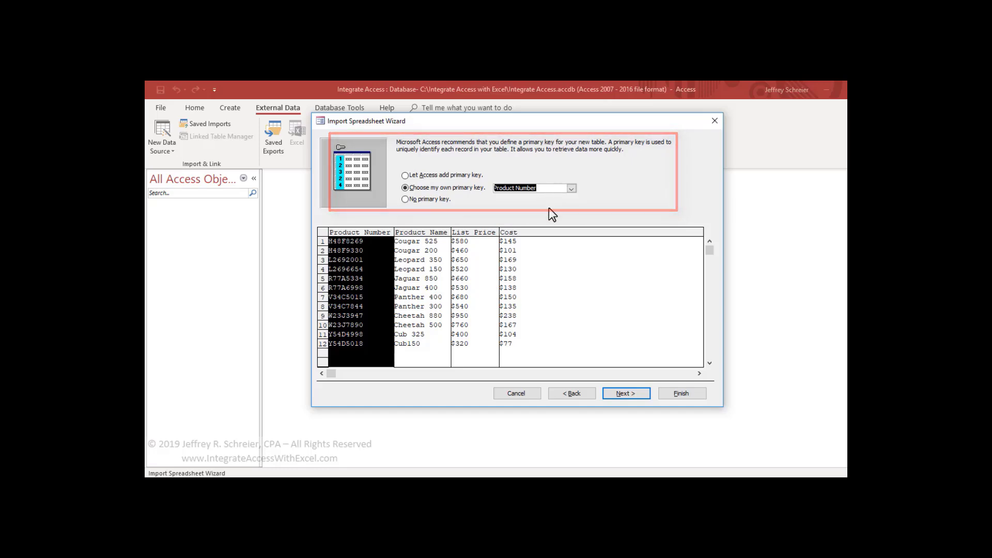
left_click(616, 394)
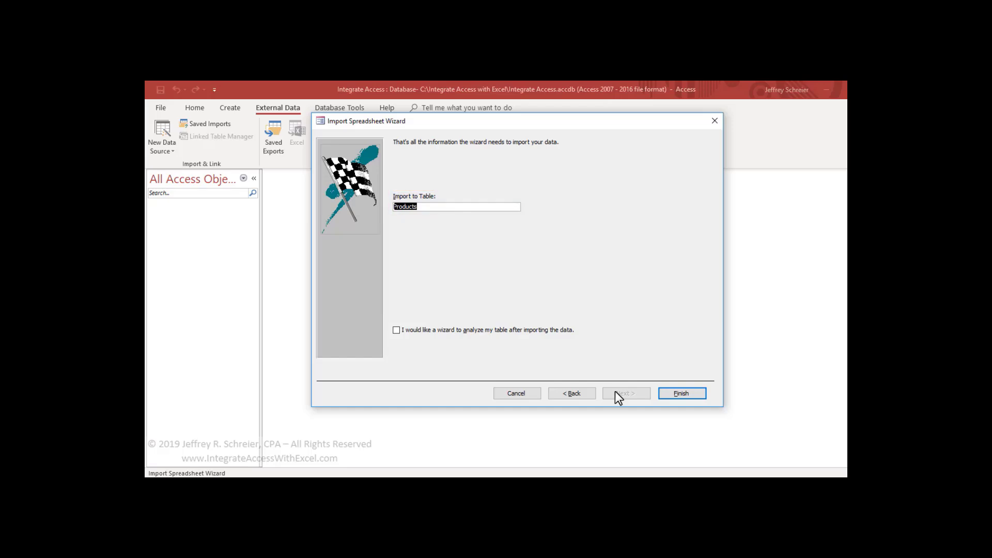
- Finish the import into the Products table and save its import steps as Import-Products
left_click(667, 394)
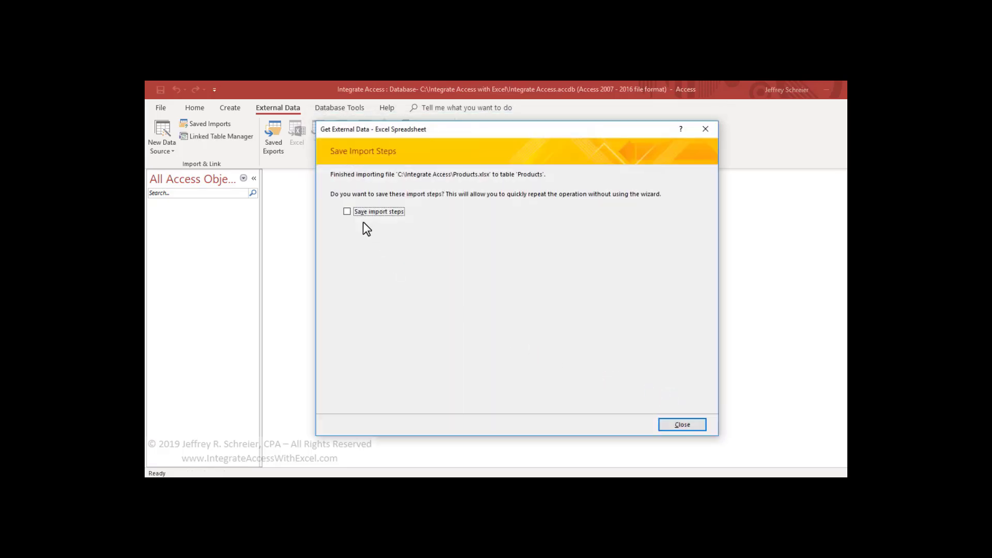
left_click(349, 209)
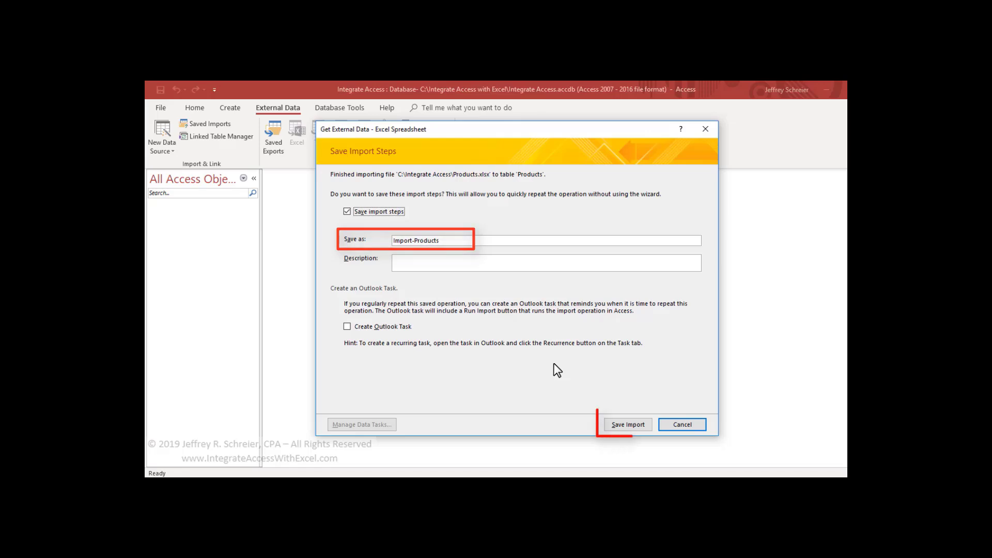
left_click(627, 425)
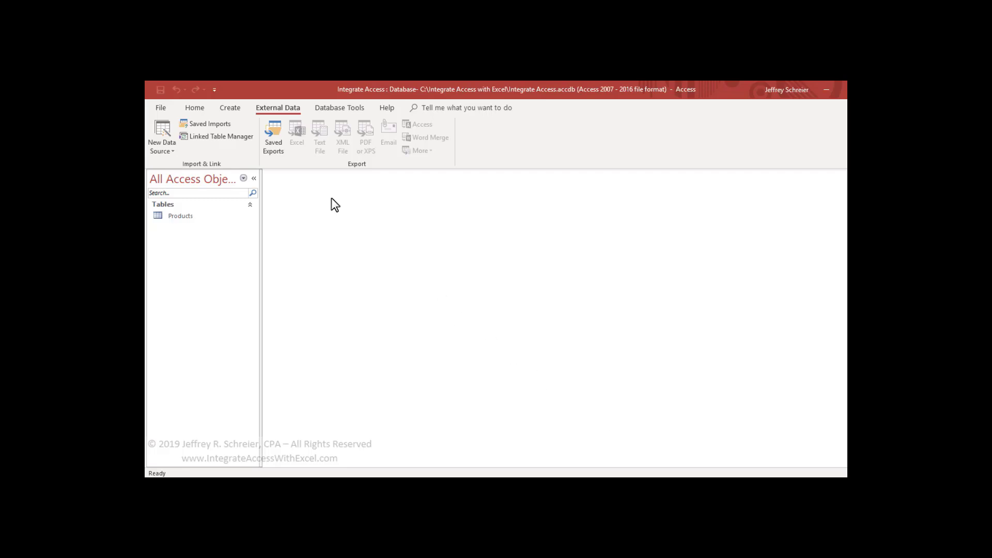
- Start another Excel import with Salespersons.xlsx from the Integrate Access folder as the source for a new table
left_click(163, 142)
mouse_move(173, 174)
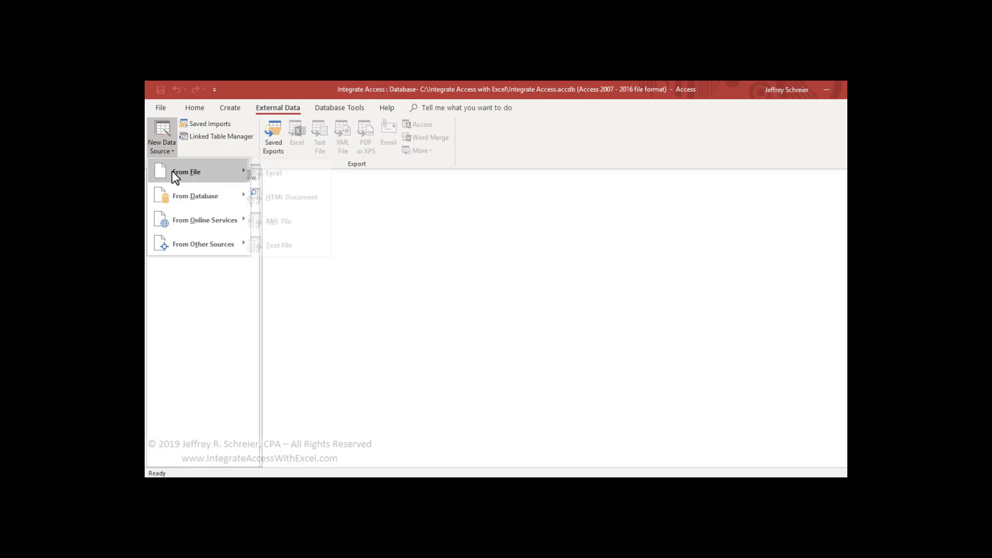
left_click(275, 175)
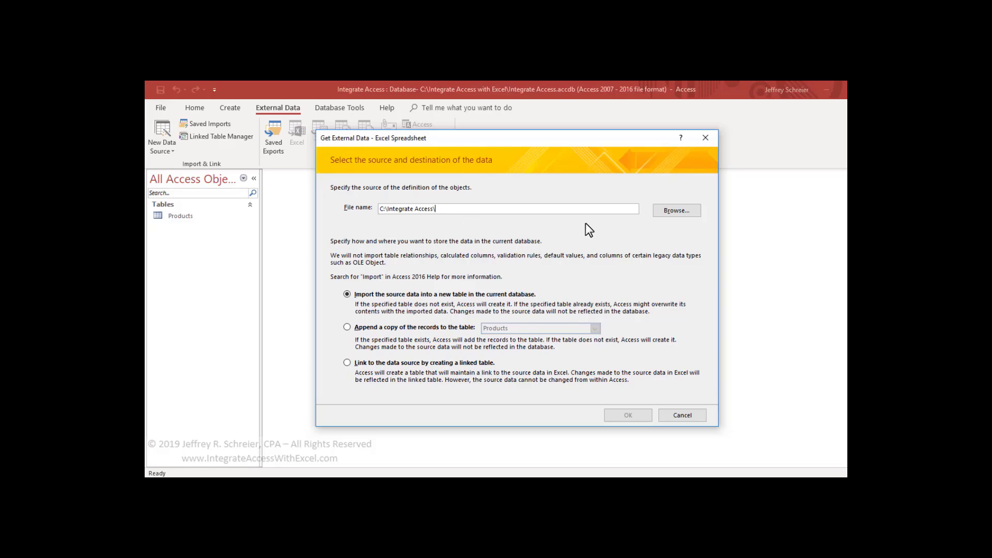
left_click(664, 210)
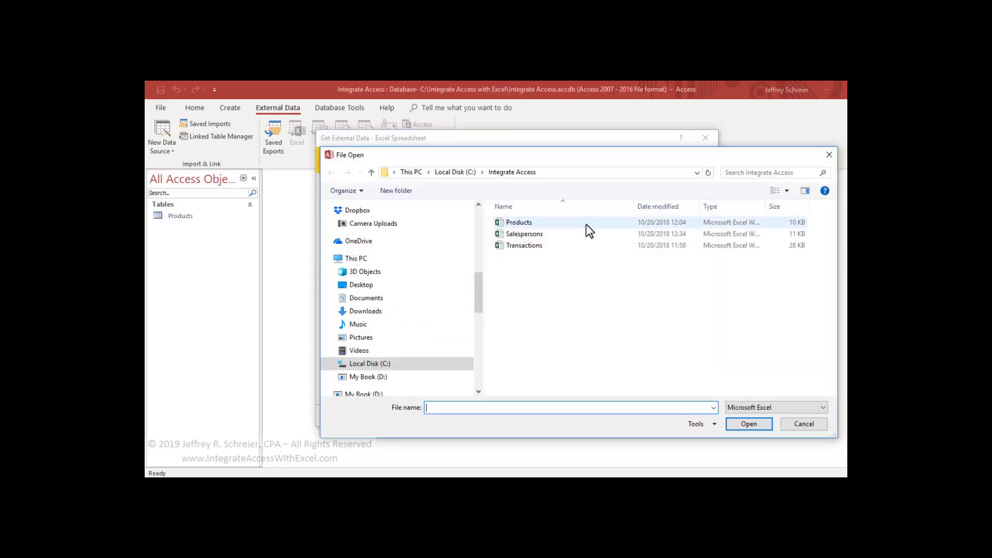
double_click(538, 234)
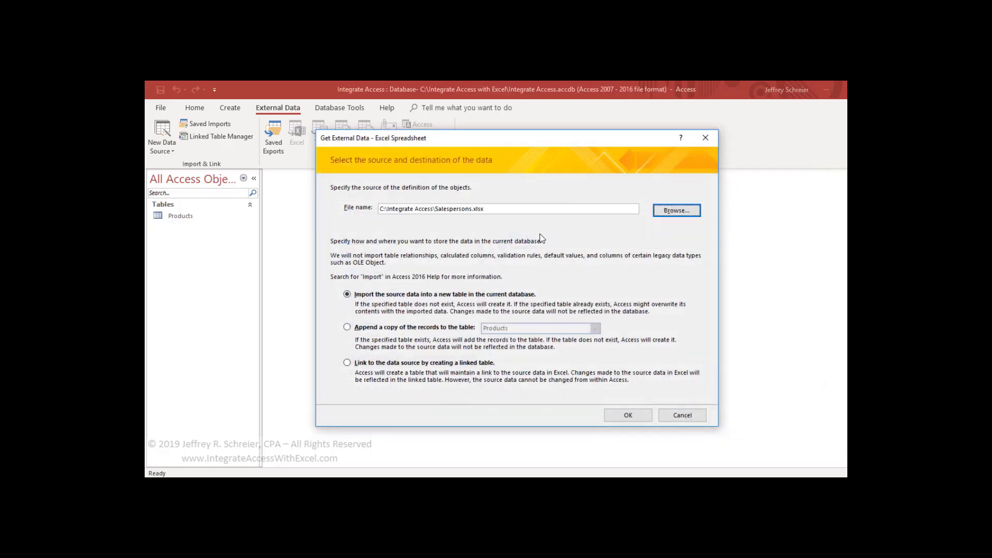
left_click(615, 416)
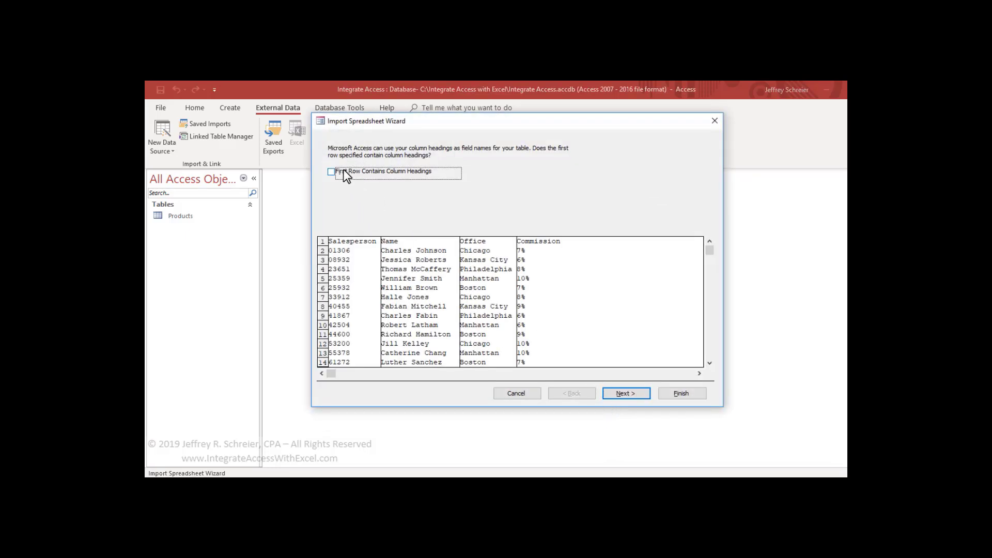
- Treat the first row as column headings, keep the default field options and choose Salesperson as the primary key
left_click(343, 171)
left_click(616, 392)
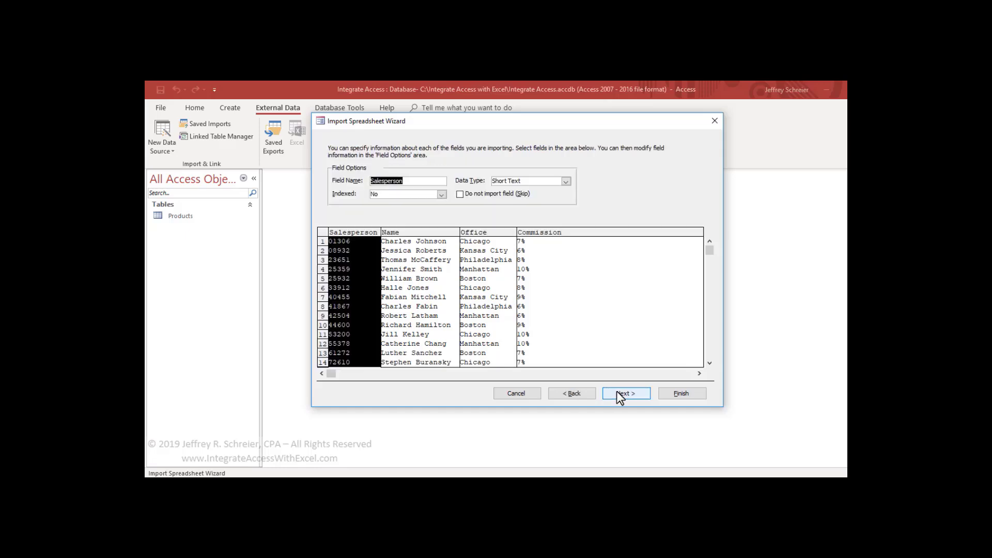
left_click(617, 392)
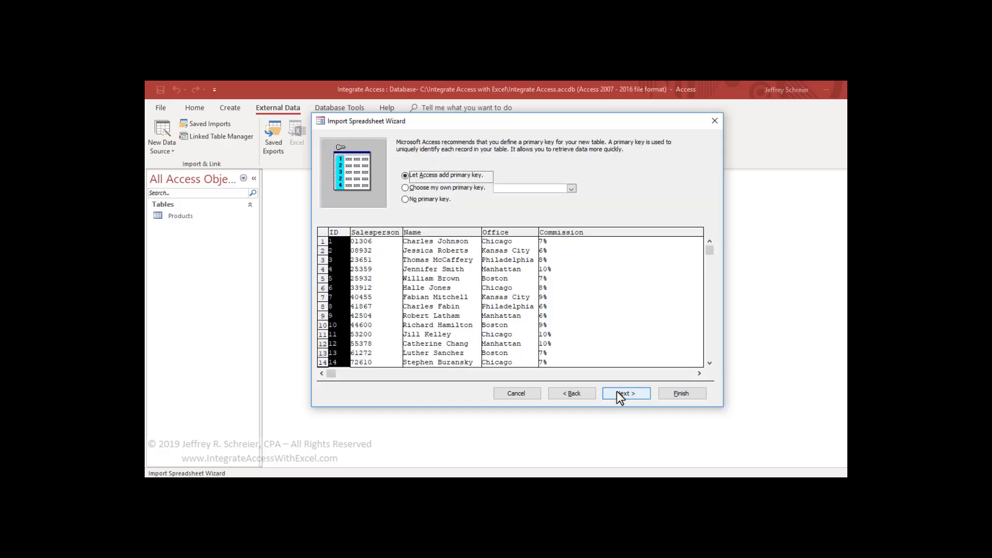
left_click(479, 188)
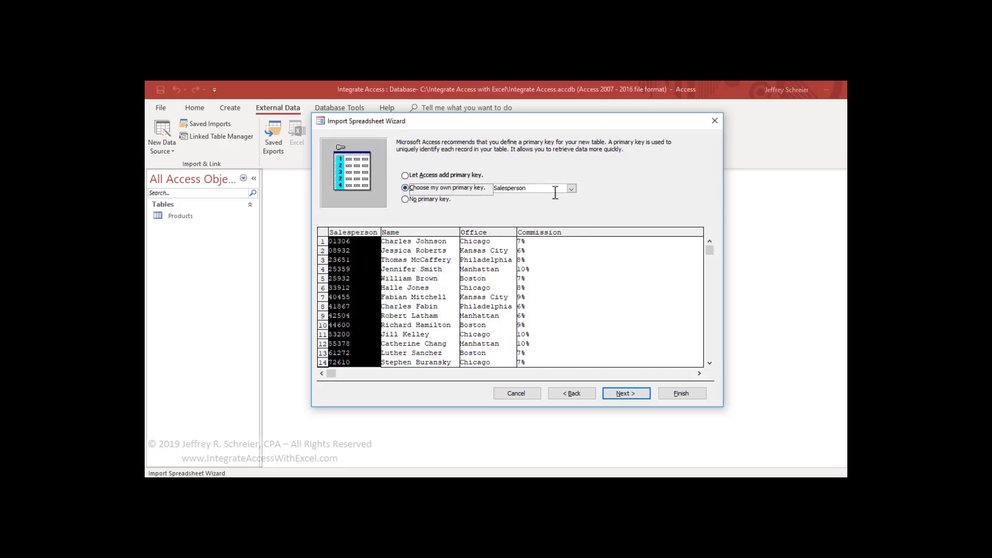
left_click(625, 394)
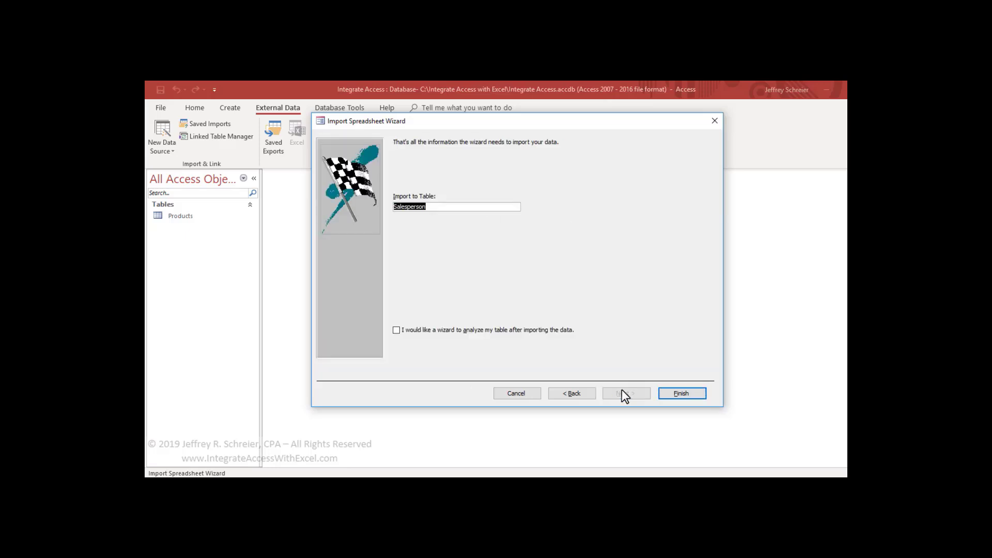
- Finish the import into the Salesperson table and save its import steps as Import-Salespersons
left_click(670, 391)
left_click(373, 211)
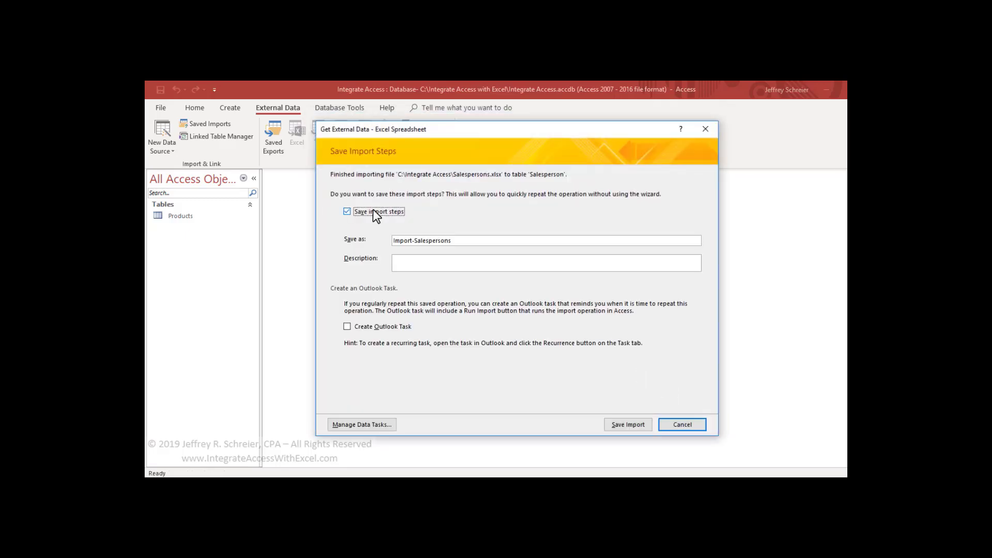
left_click(628, 424)
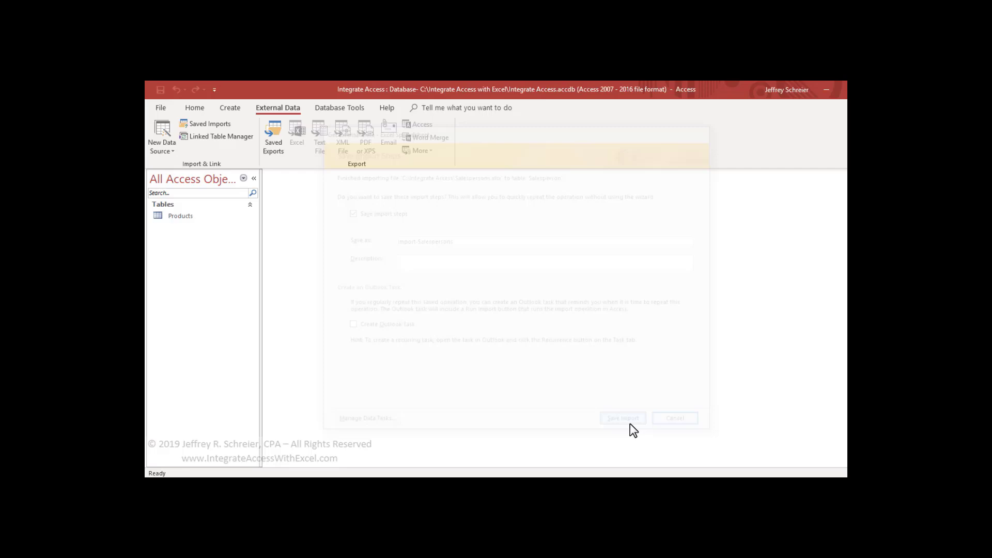
- Start another Excel import with Transactions.xlsx from the Integrate Access folder as the source for a new table
left_click(166, 128)
mouse_move(174, 170)
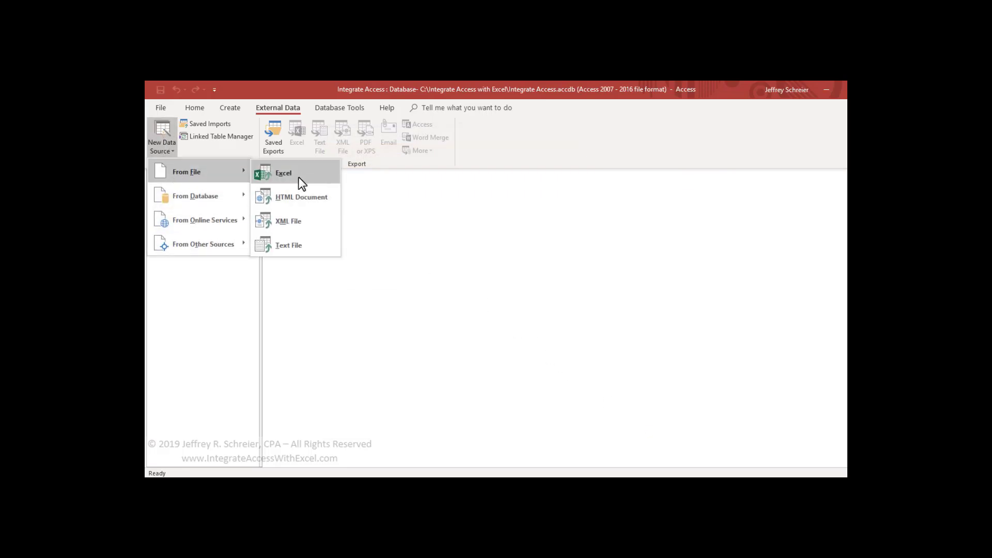
left_click(298, 177)
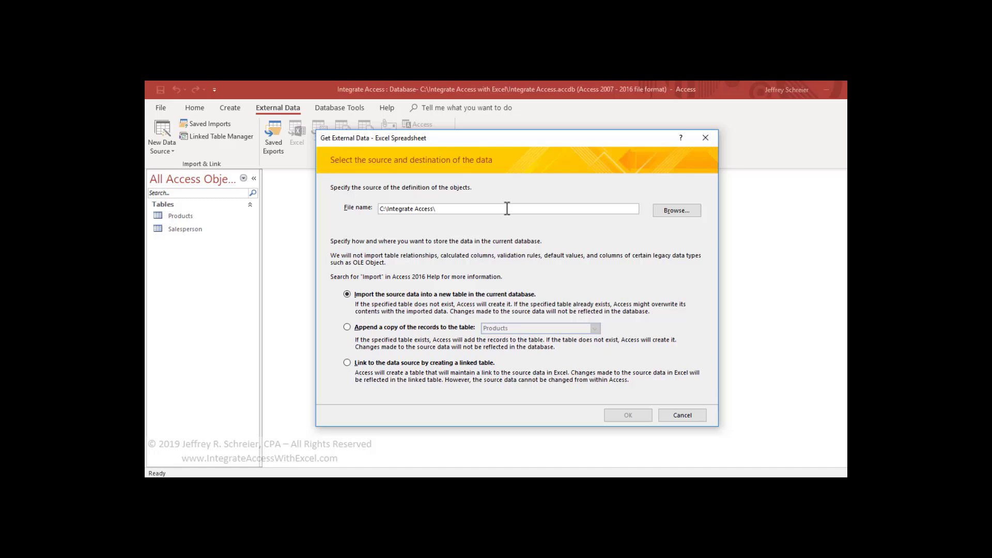
left_click(665, 212)
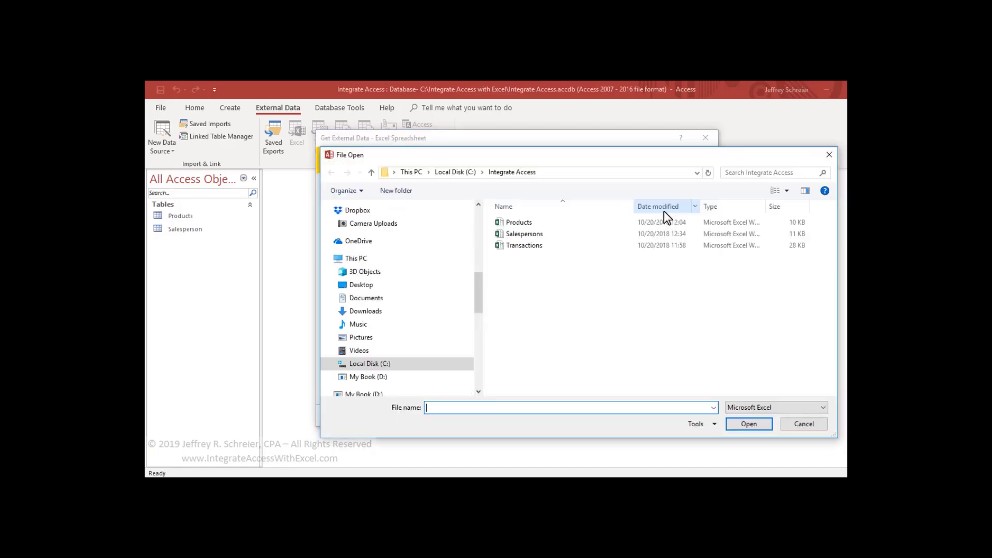
double_click(538, 245)
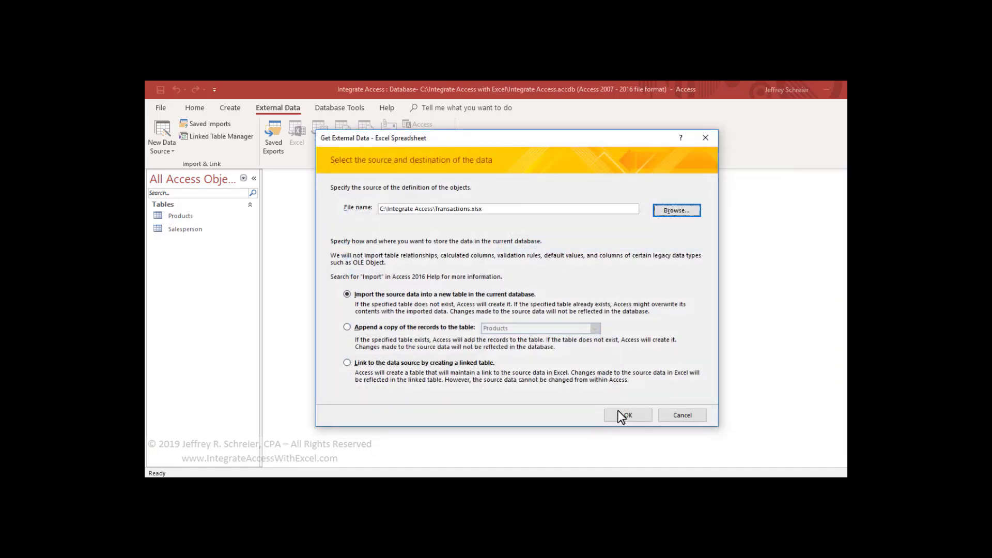
left_click(616, 413)
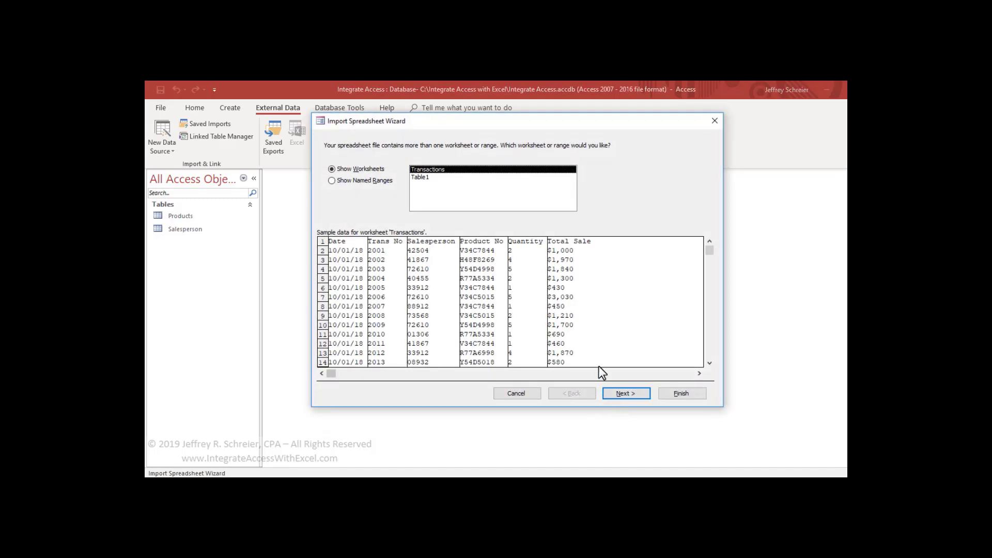
- Import the Transactions worksheet with first-row column headings and default field options, choosing Trans No as the primary key
left_click(619, 393)
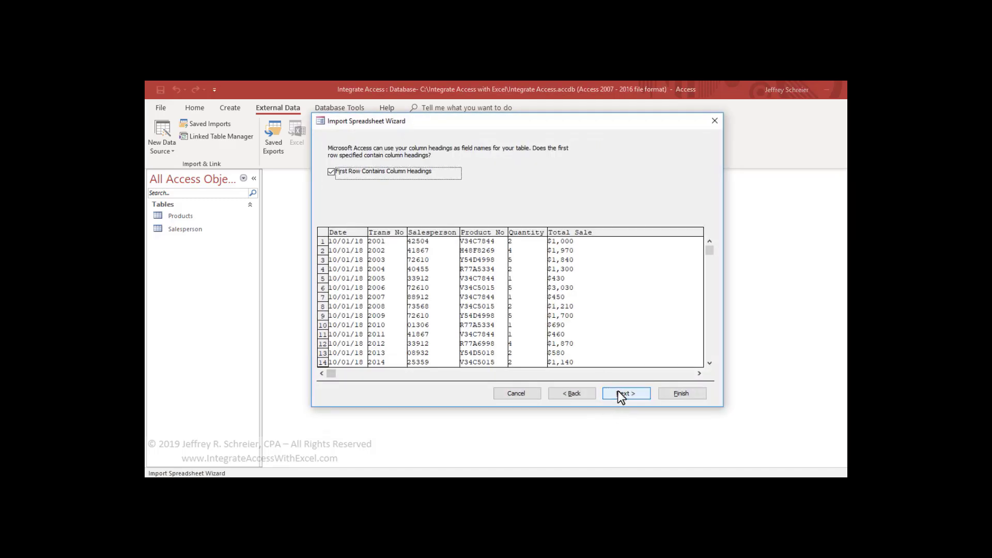
left_click(618, 393)
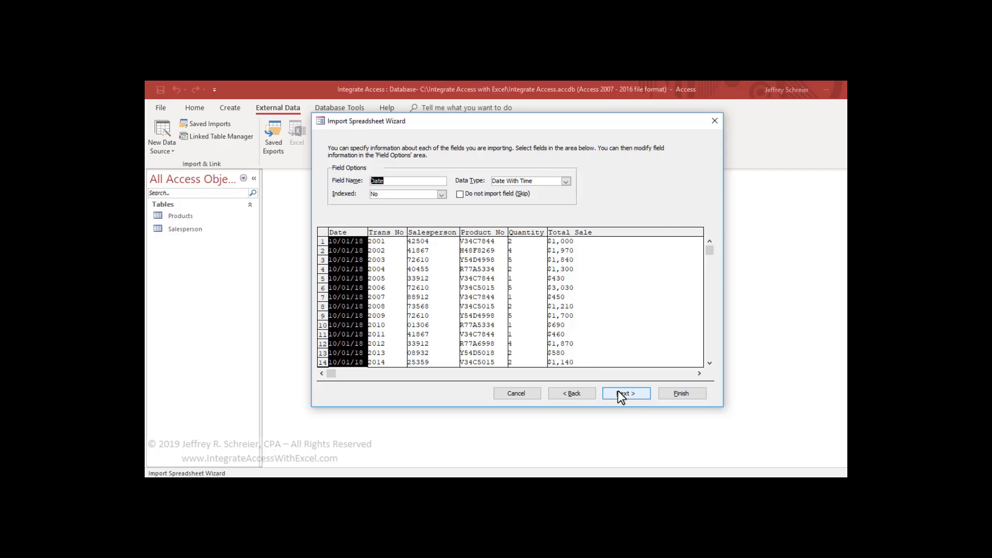
left_click(619, 394)
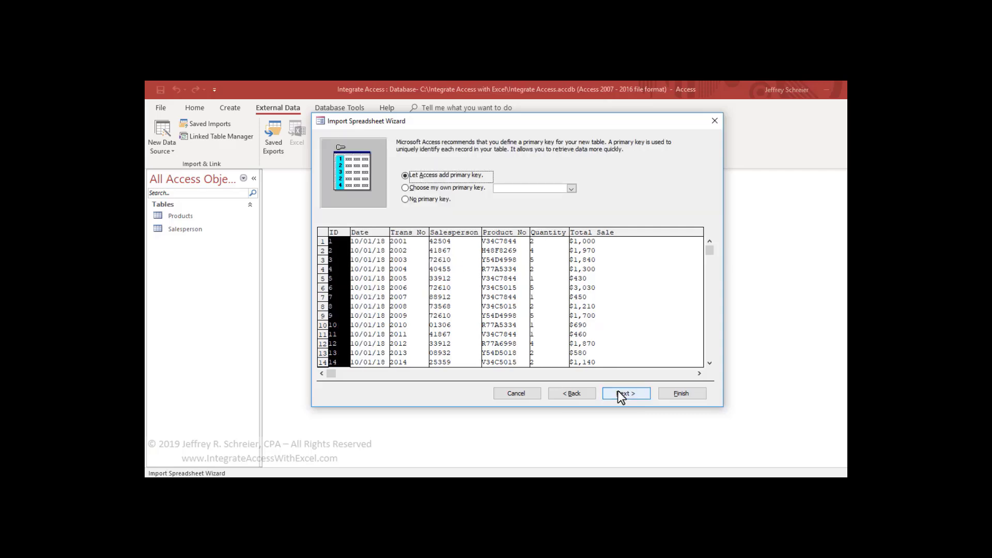
left_click(570, 189)
left_click(530, 205)
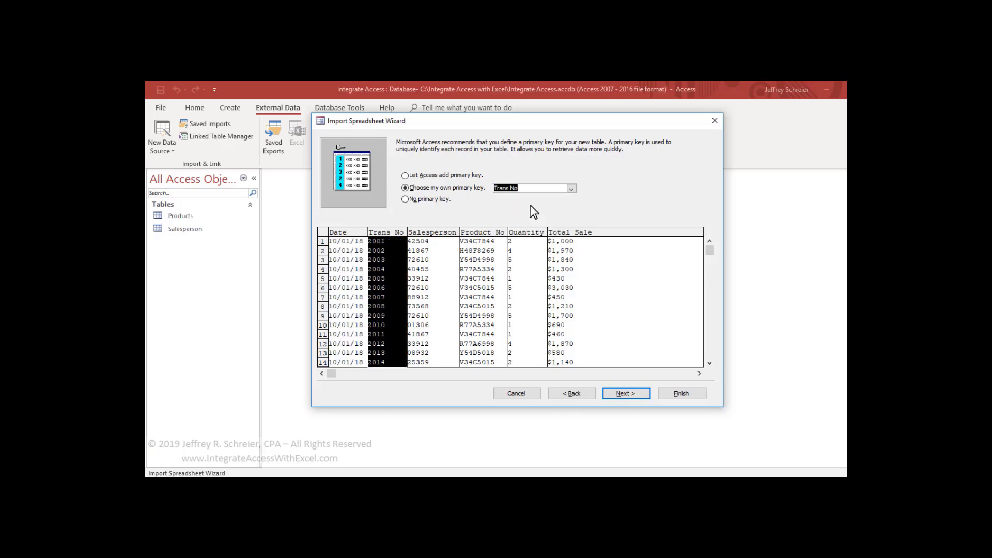
left_click(619, 394)
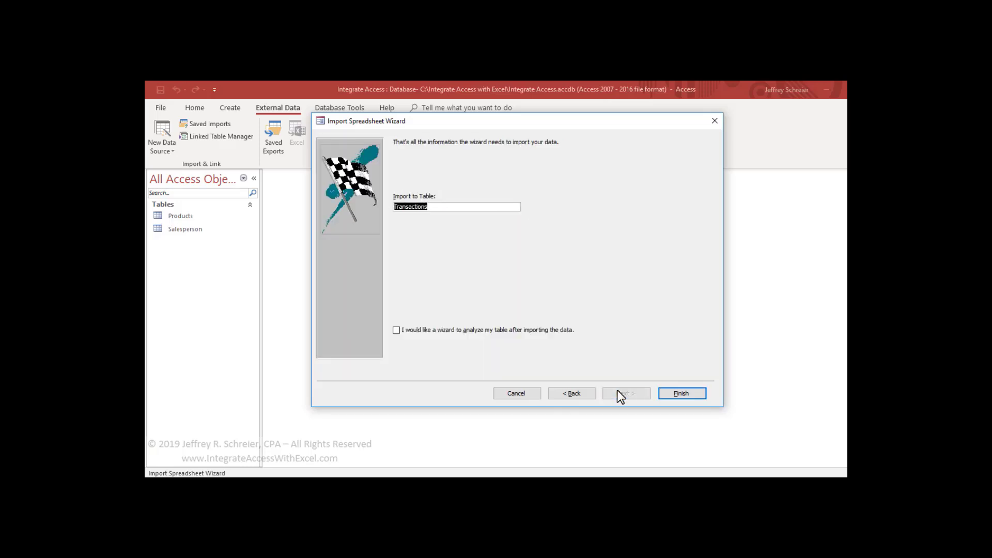
- Finish the import into the Transactions table and save its import steps as Import-Transactions
left_click(674, 393)
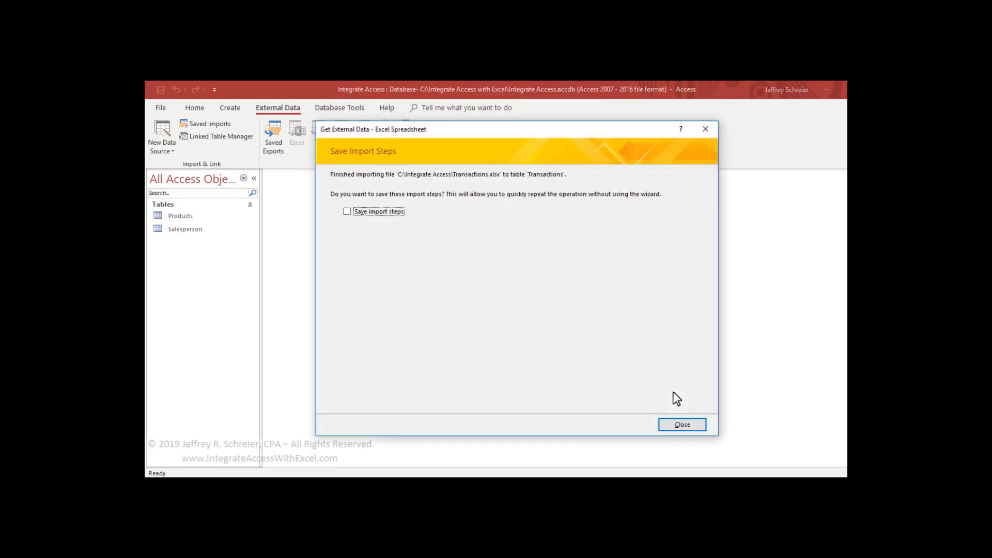
left_click(389, 211)
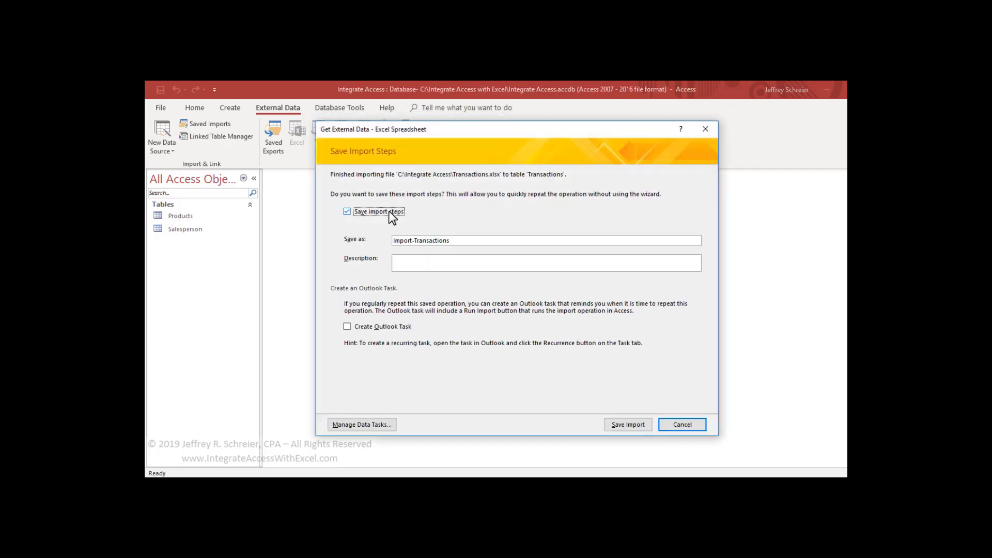
left_click(635, 423)
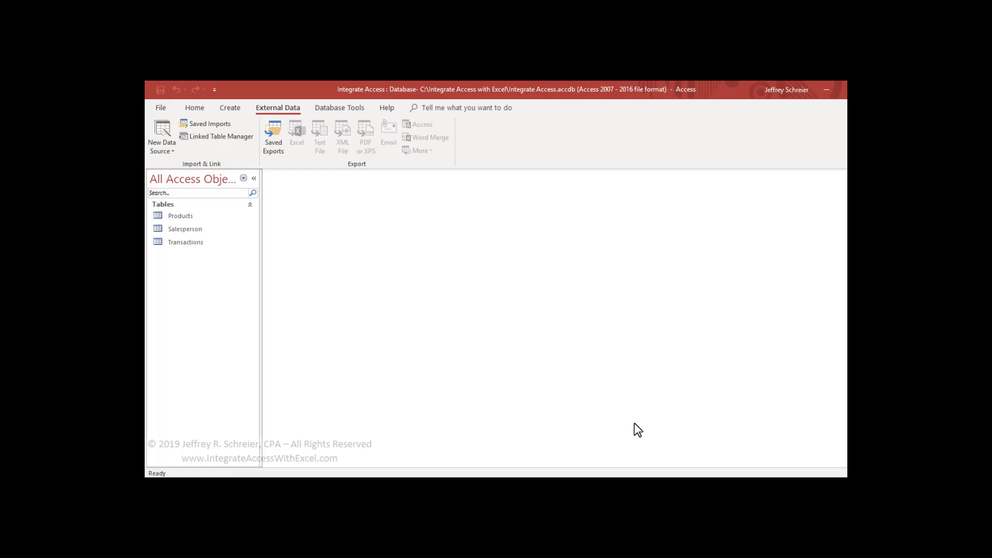
- Open the imported Products, Salesperson and Transactions tables to examine their records
double_click(197, 215)
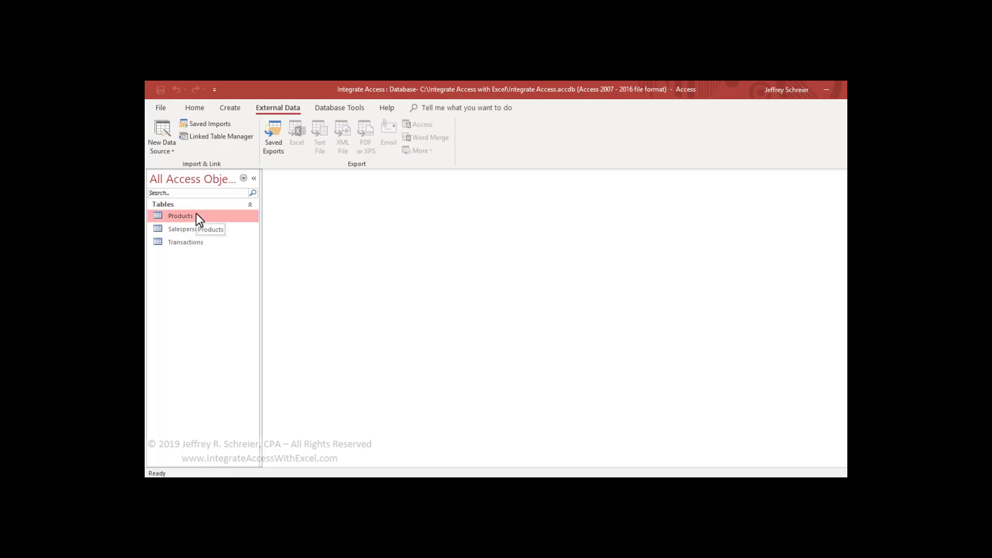
double_click(191, 228)
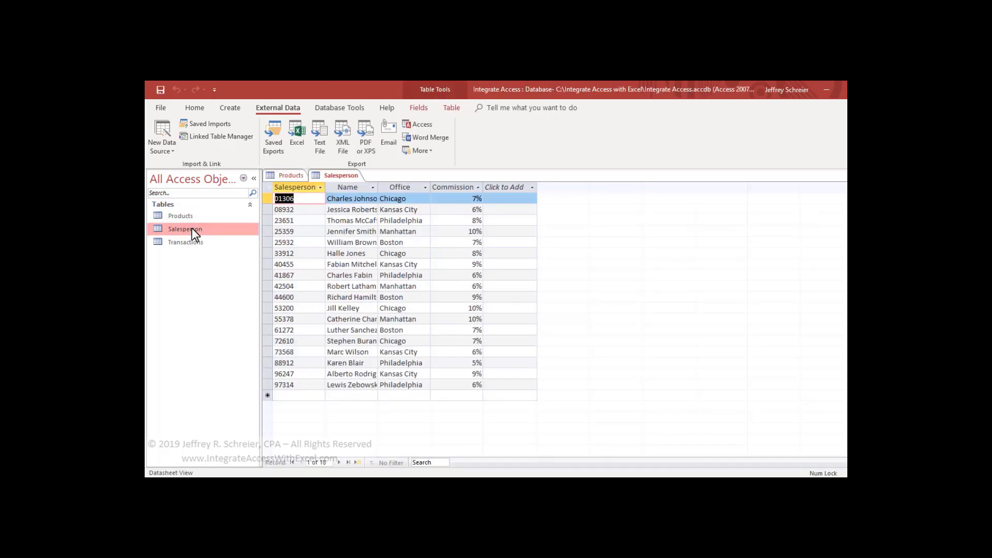
double_click(195, 241)
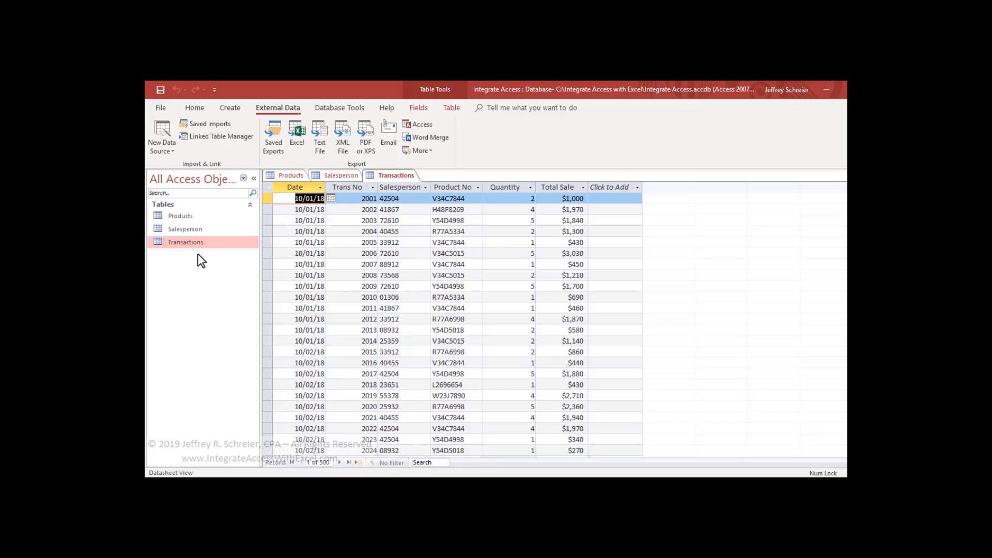
- Close the Products and Salesperson tables, leaving only the Transactions table open
left_click(291, 175)
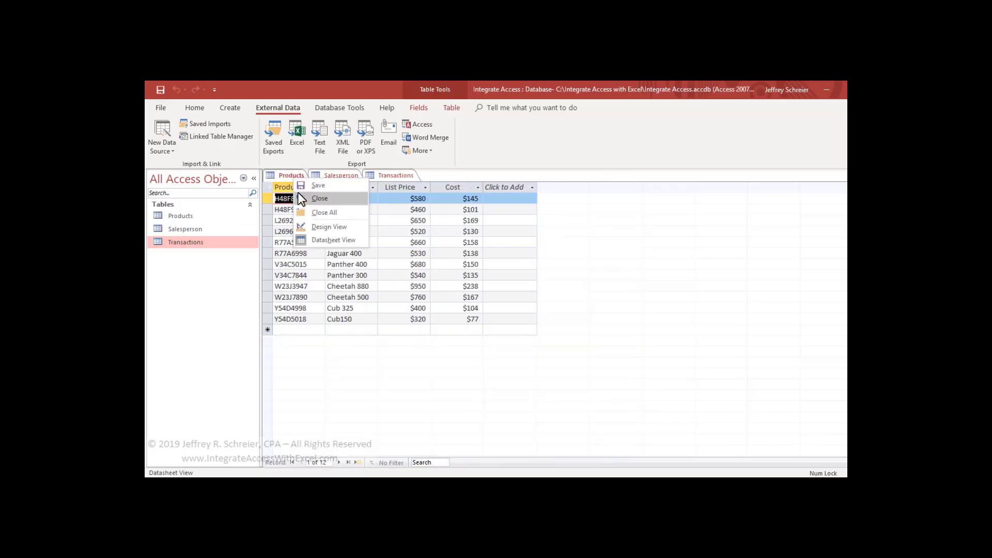
right_click(307, 178)
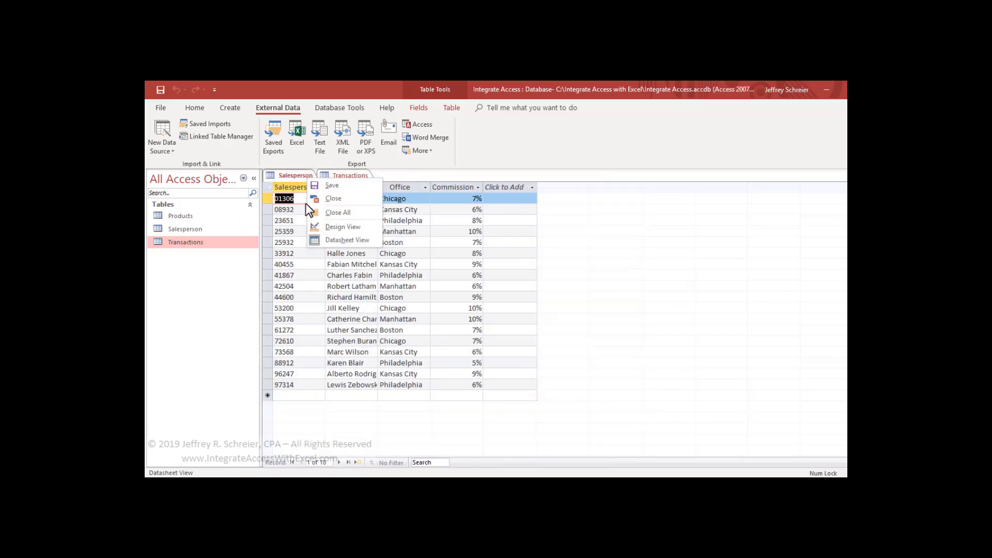
left_click(330, 199)
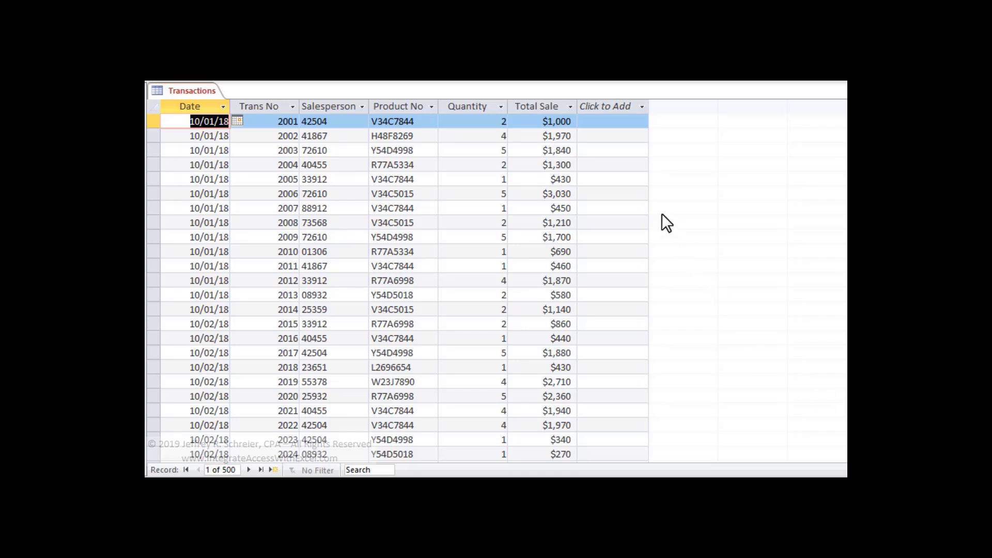
- Filter the Transactions table to records whose Total Sale is greater than or equal to 2000
left_click(570, 106)
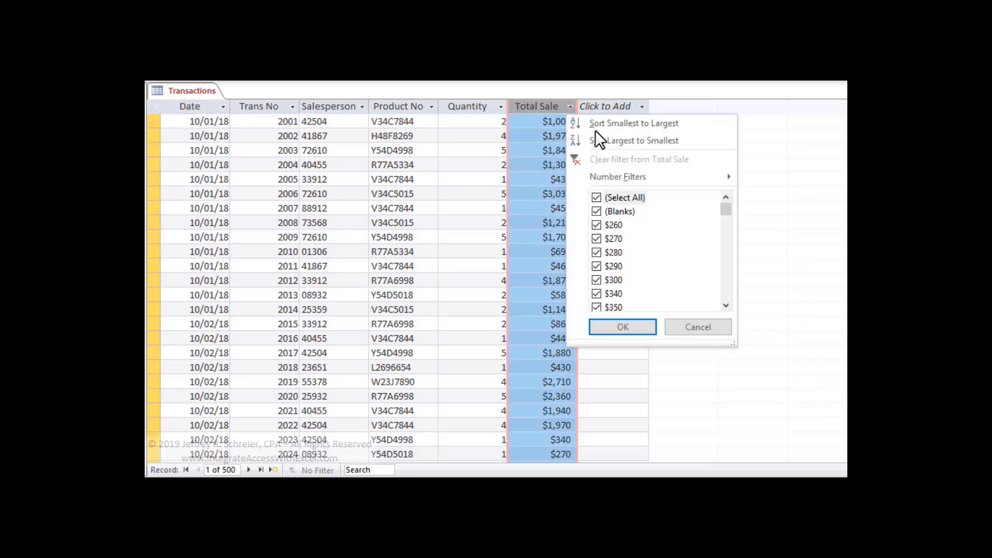
mouse_move(638, 175)
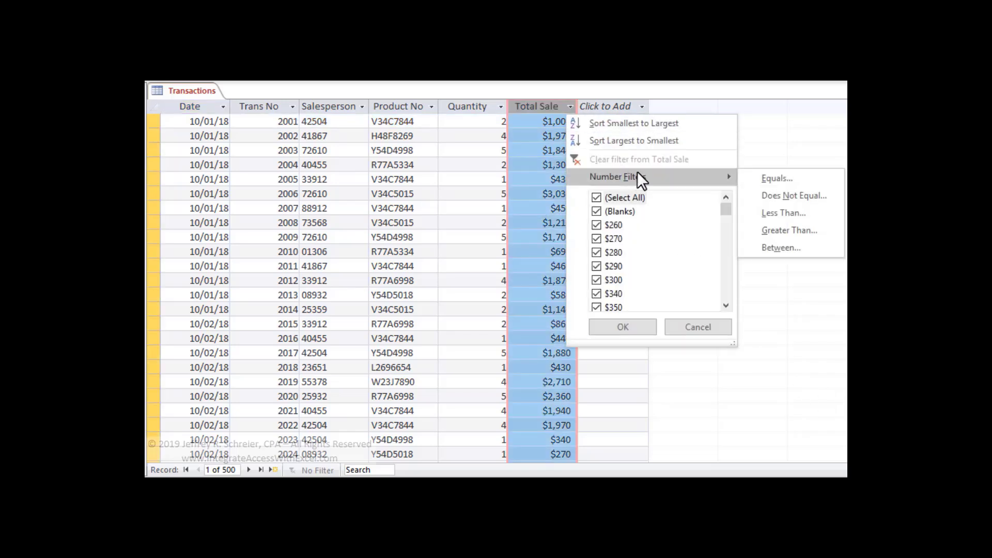
left_click(773, 231)
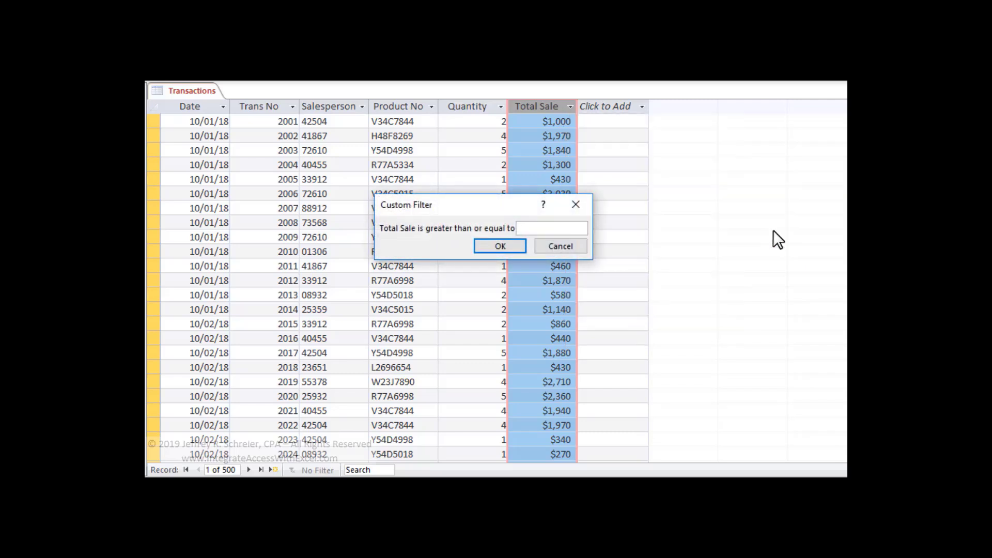
type("2000")
key("Return")
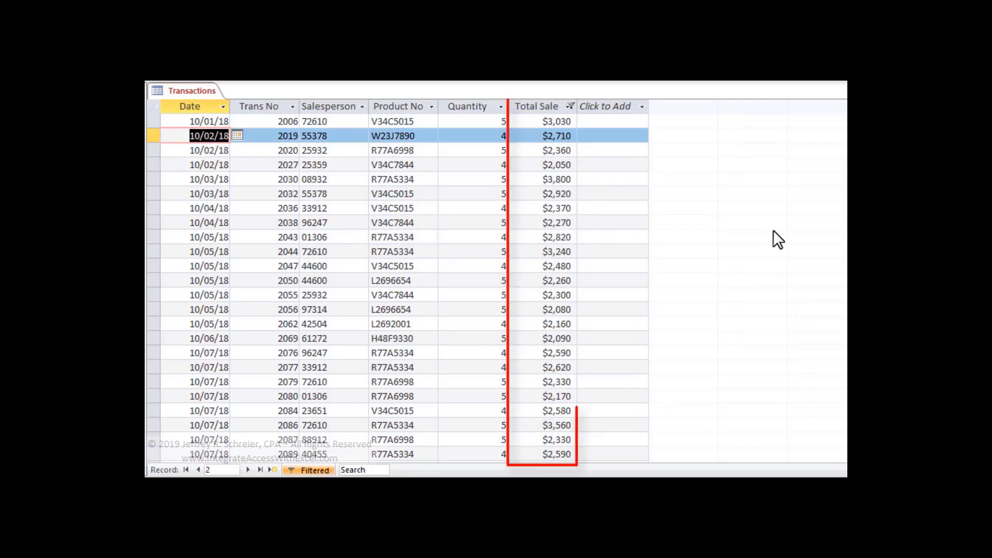
- Narrow the filtered transactions to only the salesperson number shown in the first listed record
left_click(363, 107)
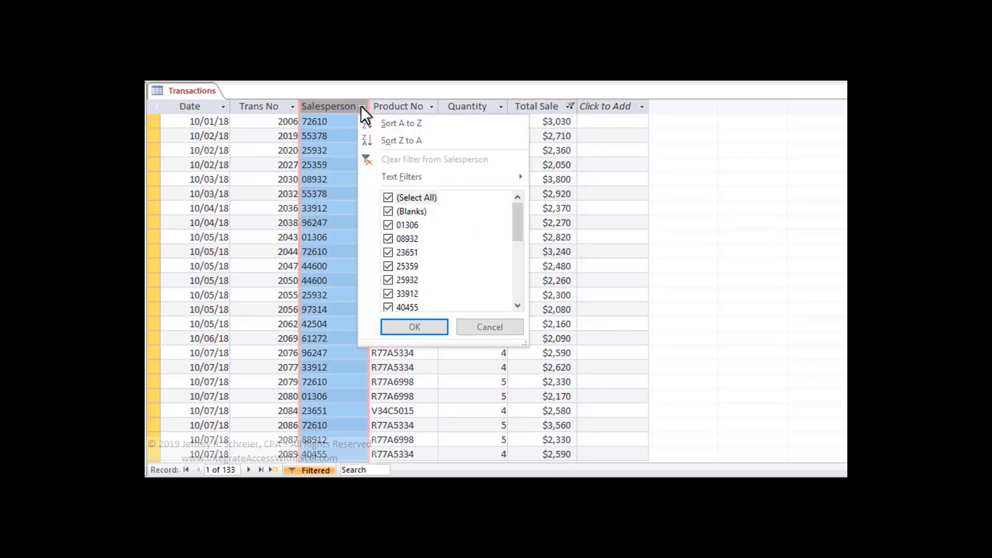
left_click(387, 199)
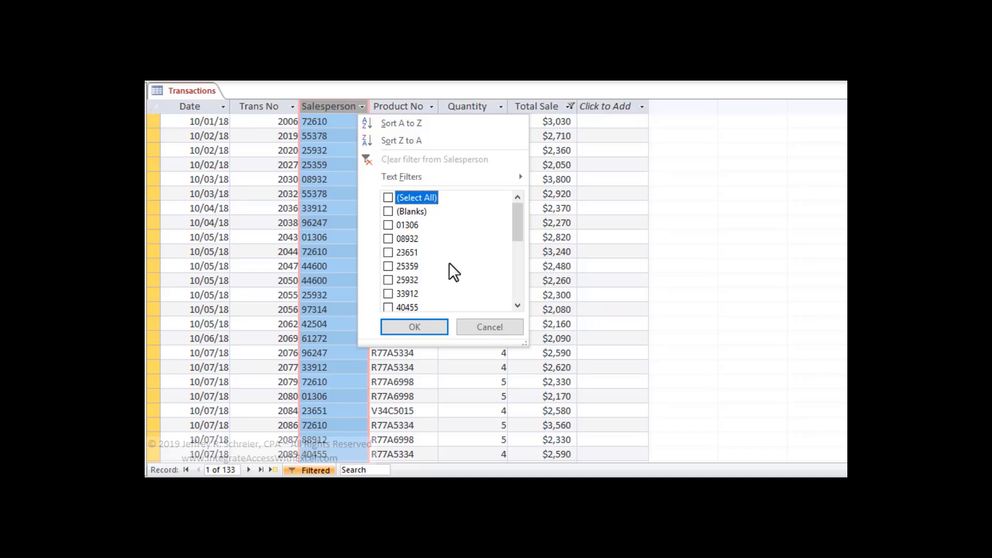
scroll(448, 263, "down", 3)
scroll(451, 266, "down", 1)
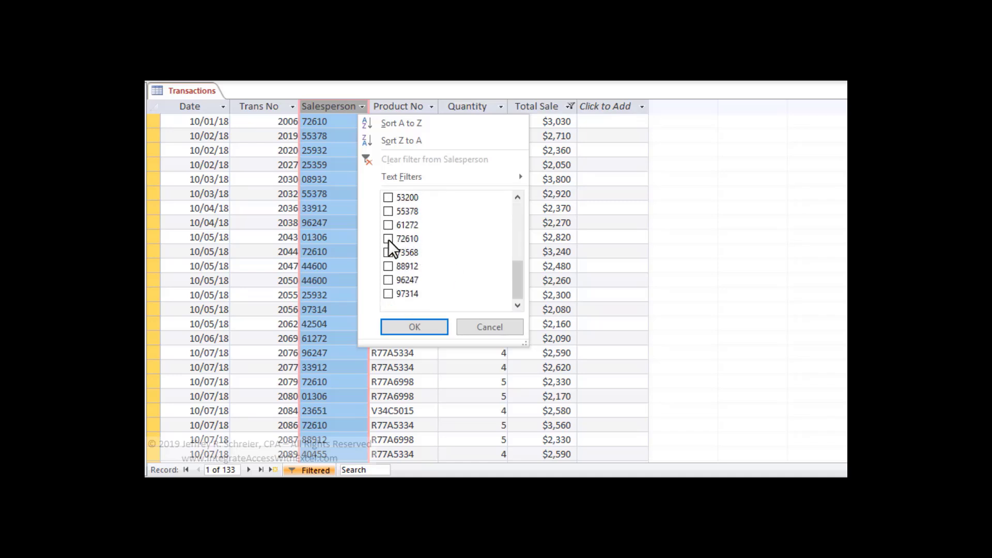
left_click(413, 324)
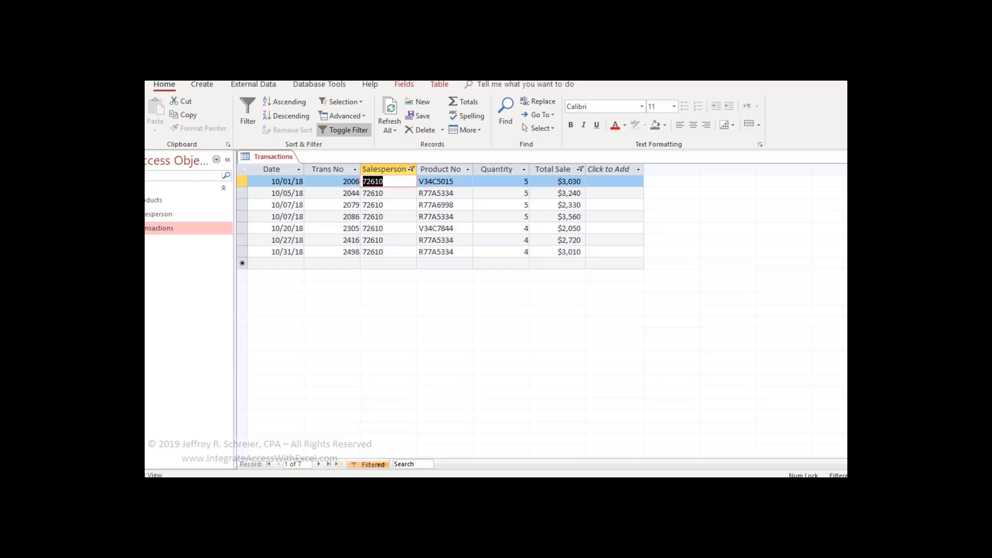
- Turn off the filters on the Transactions table and close it without saving the design changes
left_click(348, 130)
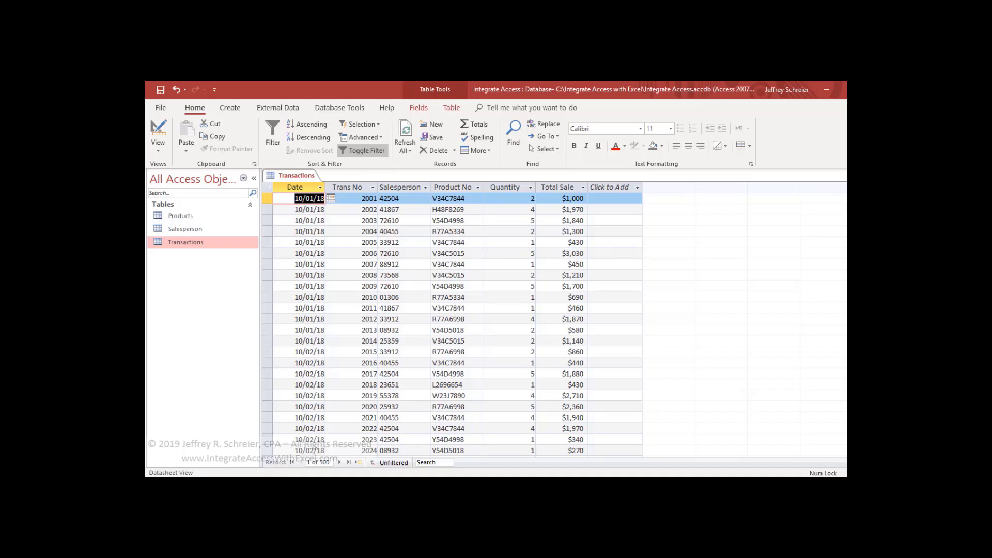
right_click(294, 176)
left_click(308, 194)
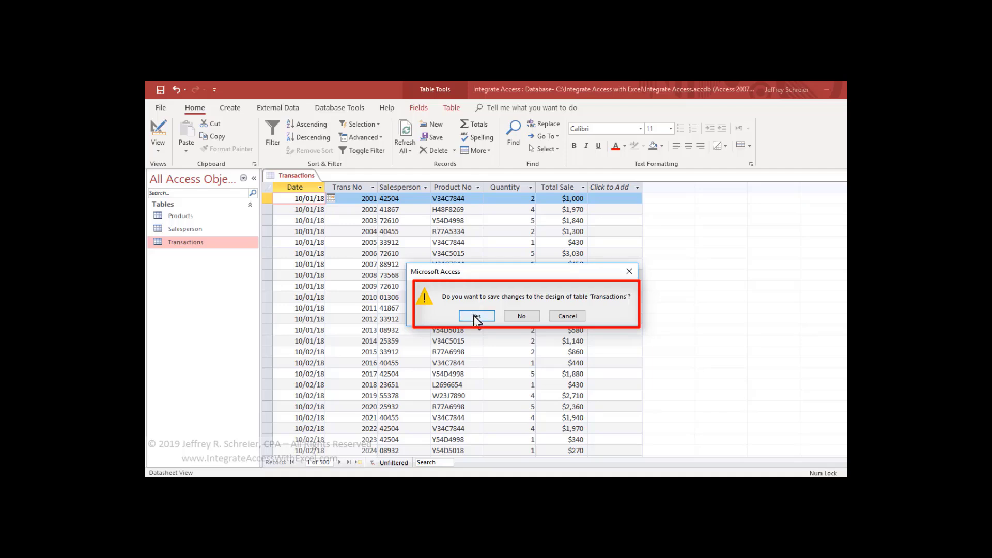
left_click(524, 316)
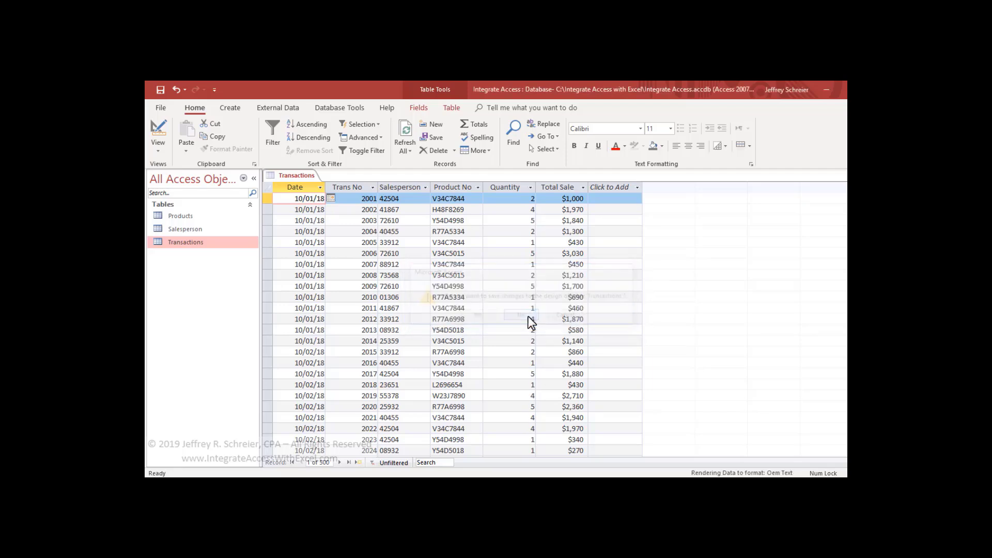
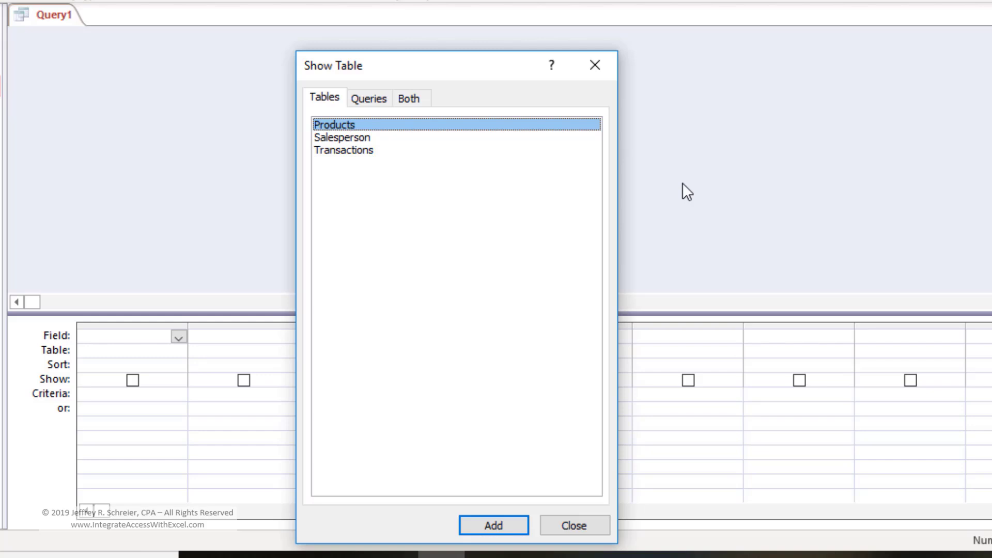
- Add the Products, Salesperson and Transactions tables to the new query design and close the table selection dialog
left_click(370, 138, "ctrl")
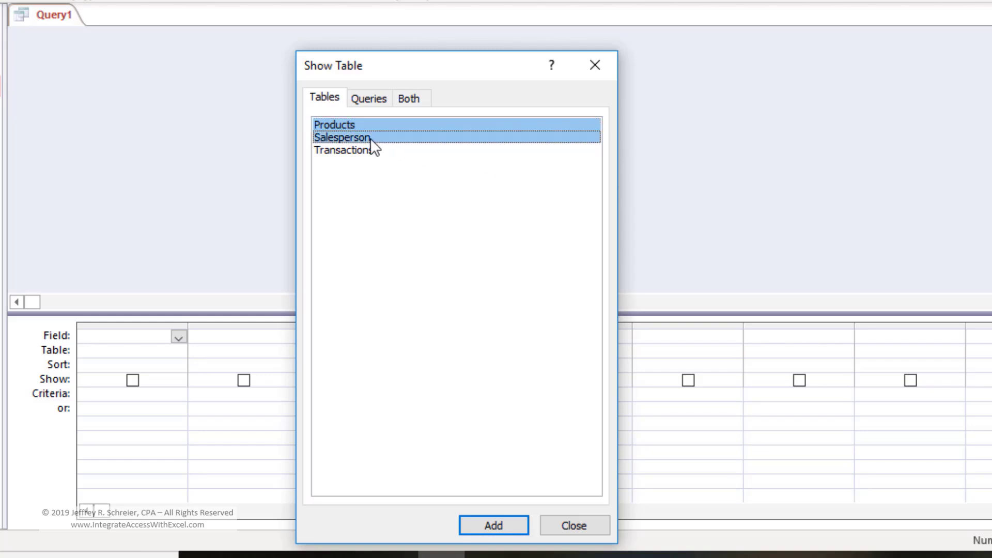
left_click(364, 153, "ctrl")
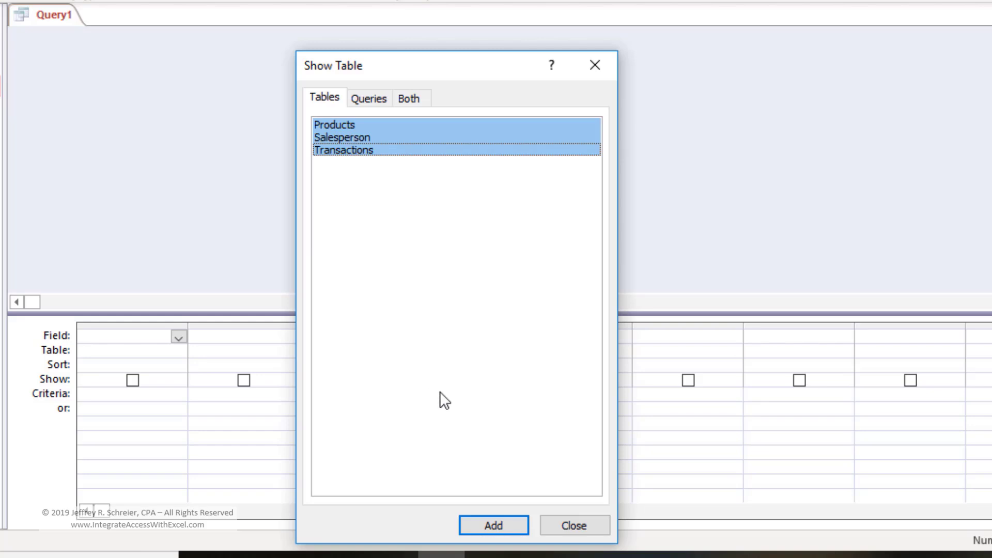
left_click(494, 524)
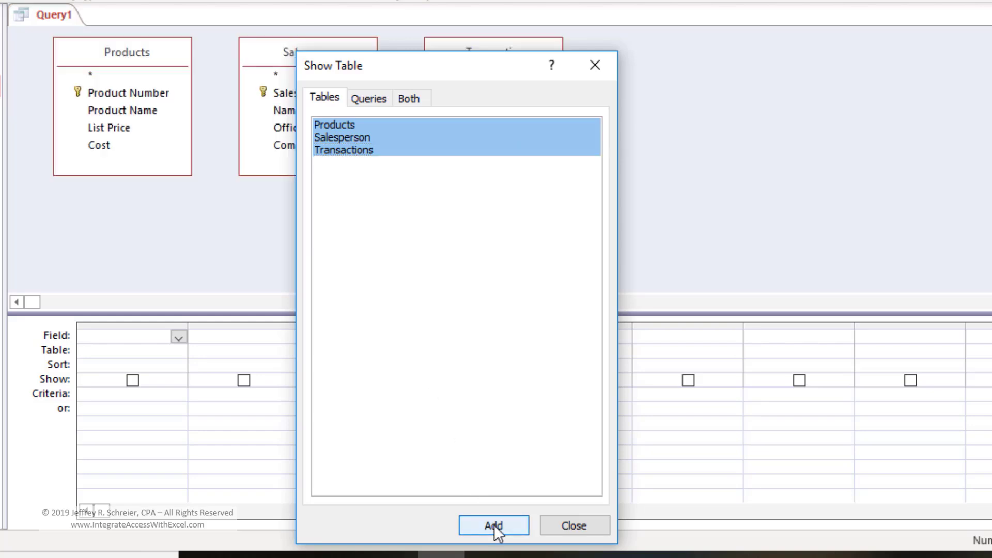
left_click(577, 519)
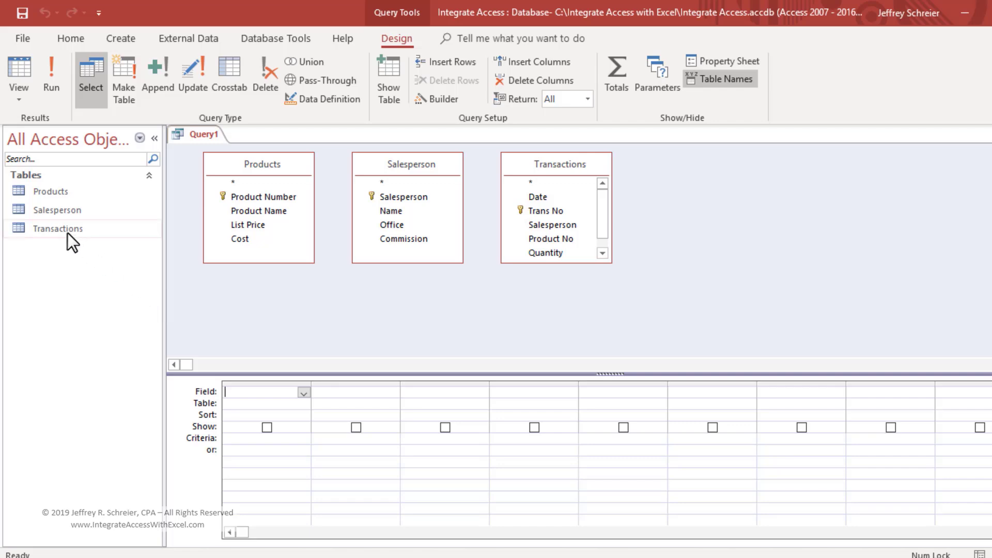
- Add a second copy of the Transactions table to the query design and remove that copy again
left_click_drag(61, 229, 700, 160)
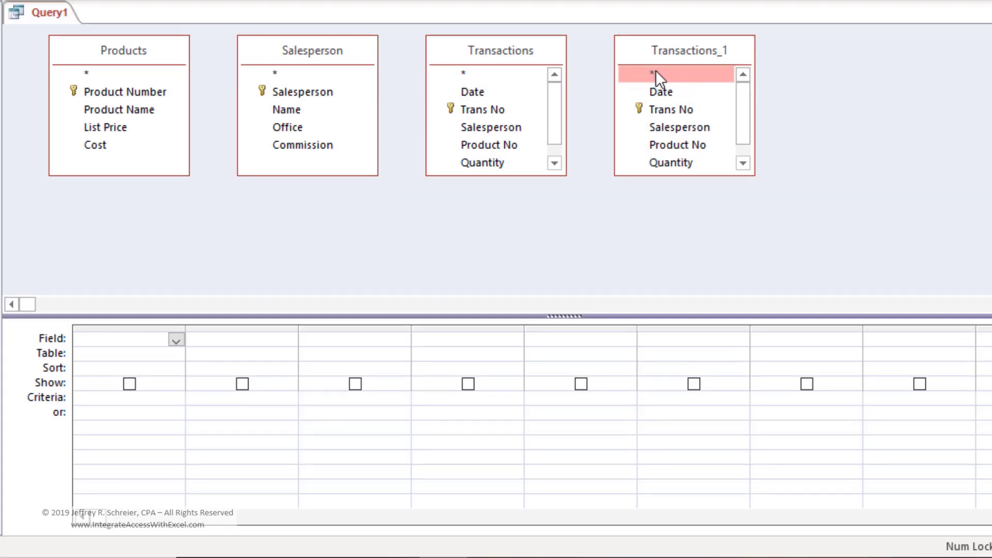
left_click(656, 91)
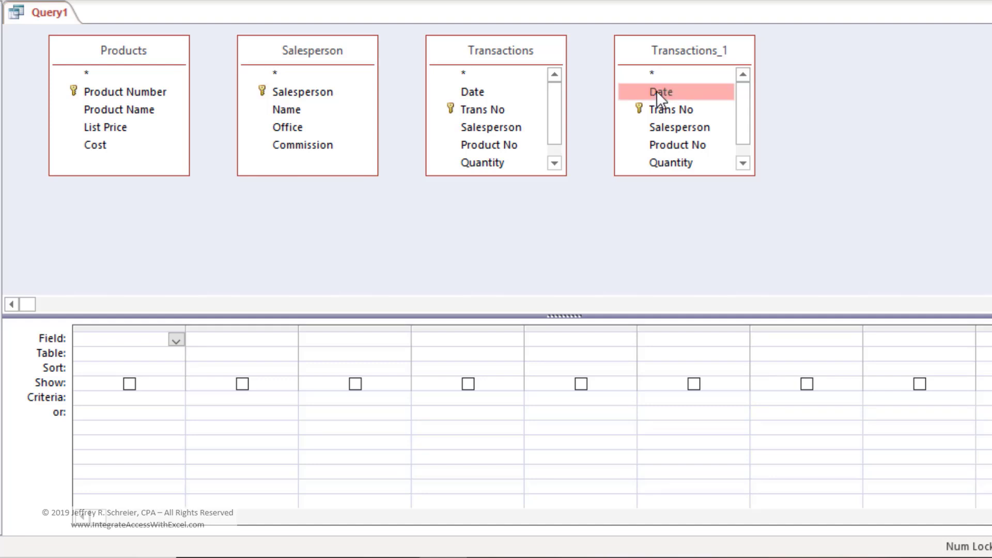
right_click(656, 91)
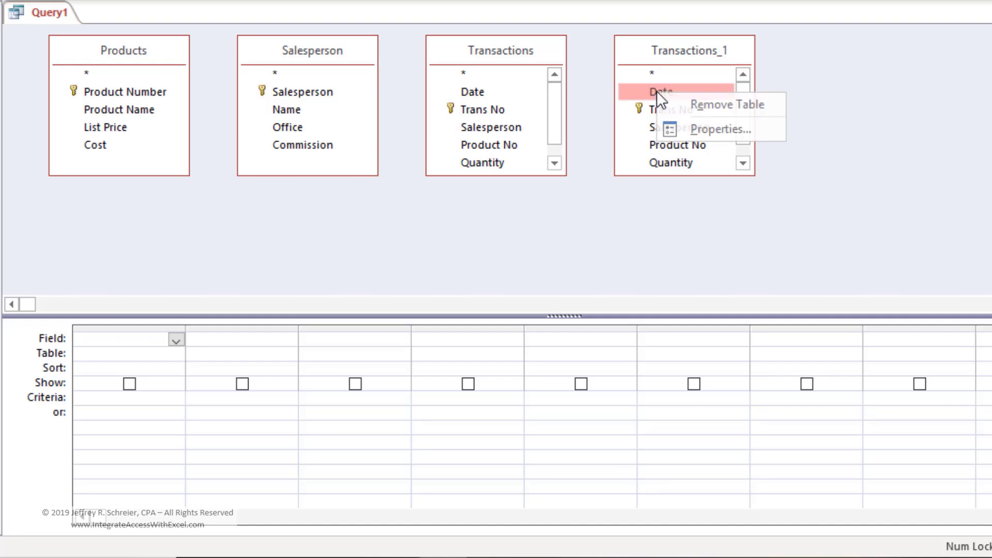
left_click(776, 115)
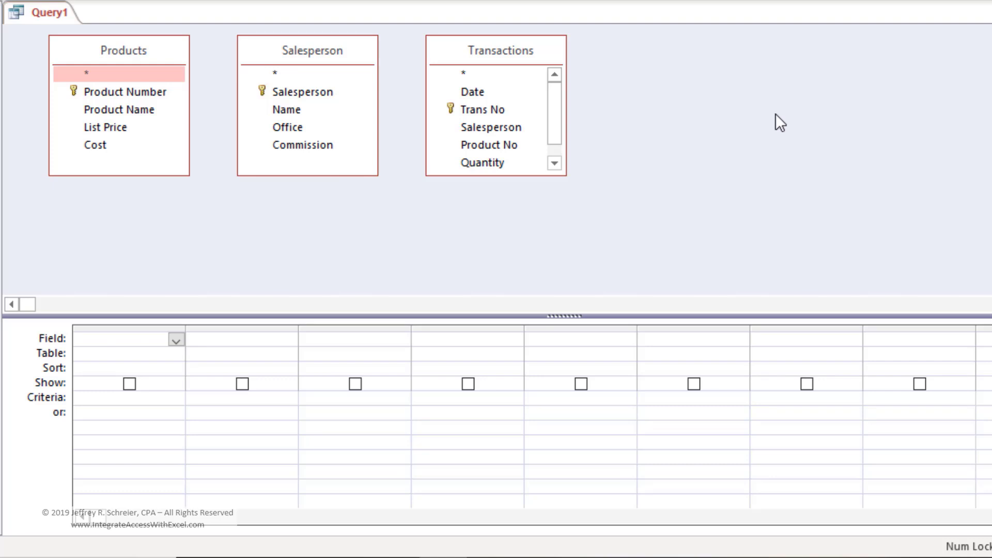
- Rearrange the query's tables so that Transactions sits between Products and Salesperson
left_click_drag(324, 49, 686, 55)
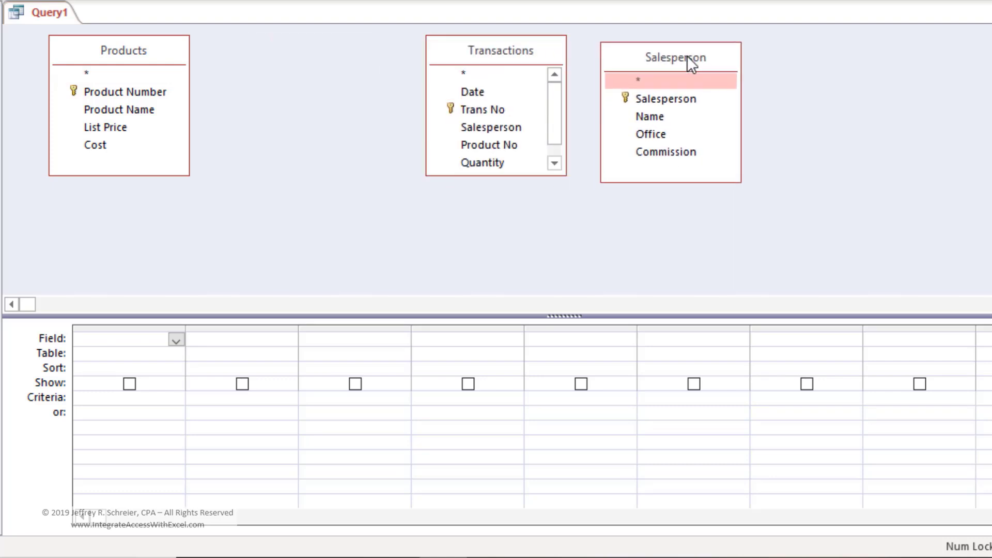
left_click_drag(524, 48, 387, 47)
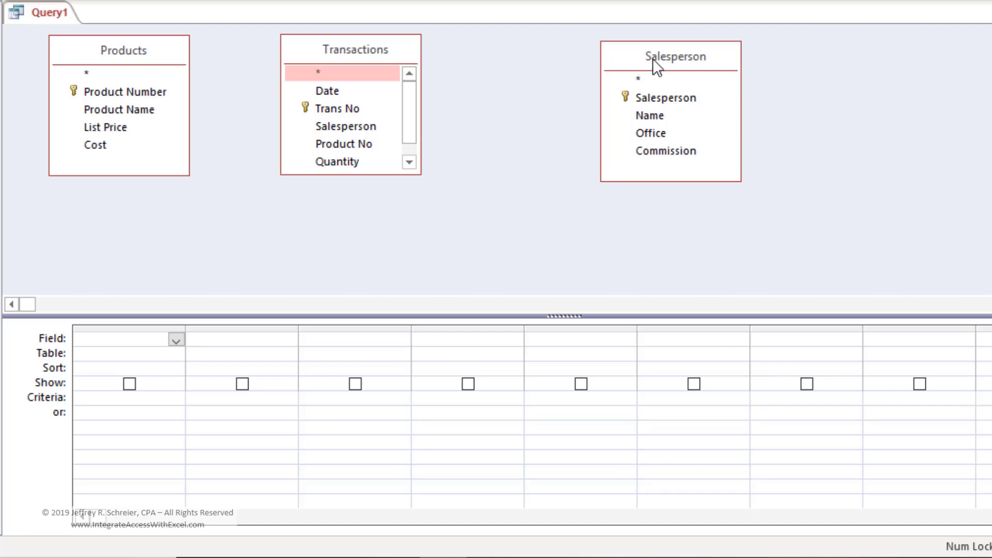
left_click_drag(652, 58, 550, 50)
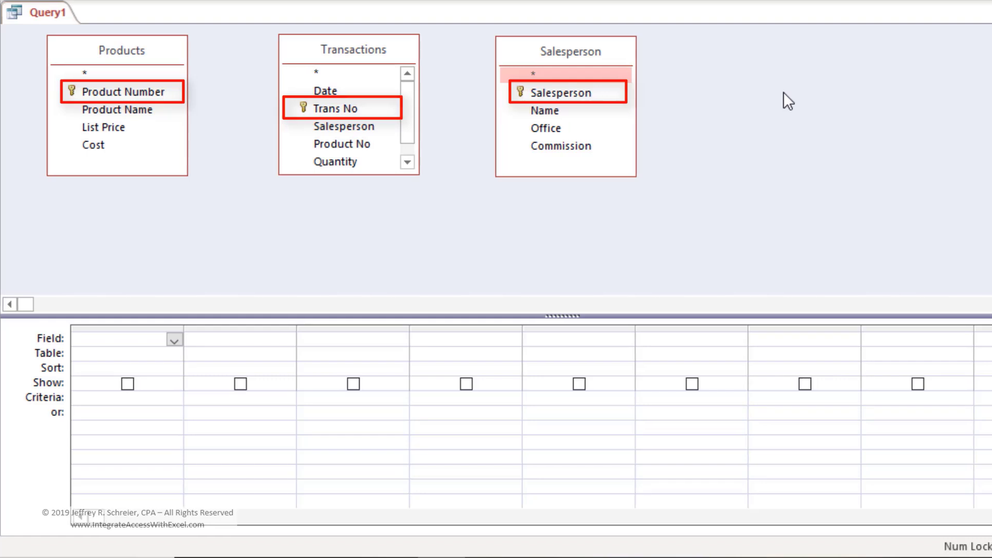
- Join Salesperson to Transactions on their Salesperson fields, including all Transactions records and only the matching Salesperson records
left_click_drag(556, 94, 324, 126)
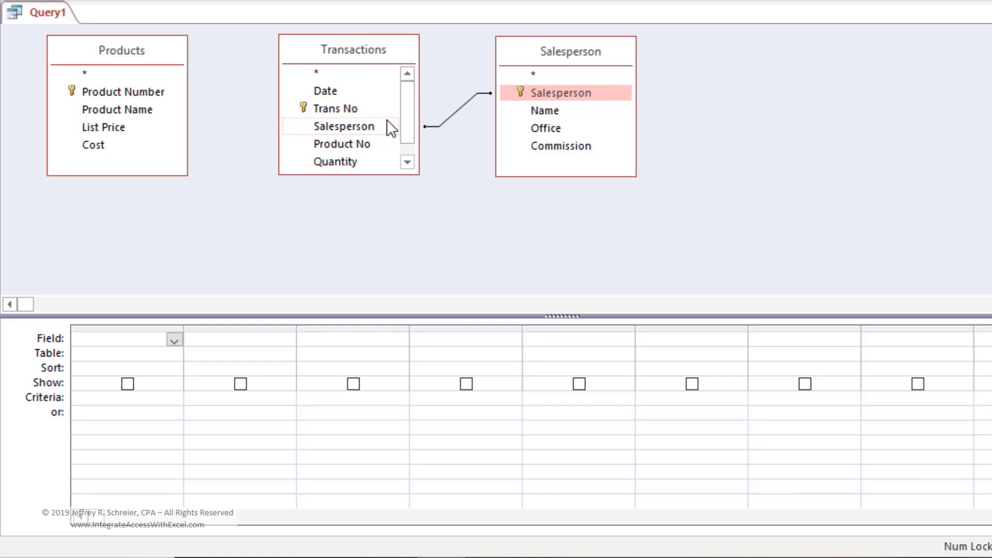
left_click(455, 115)
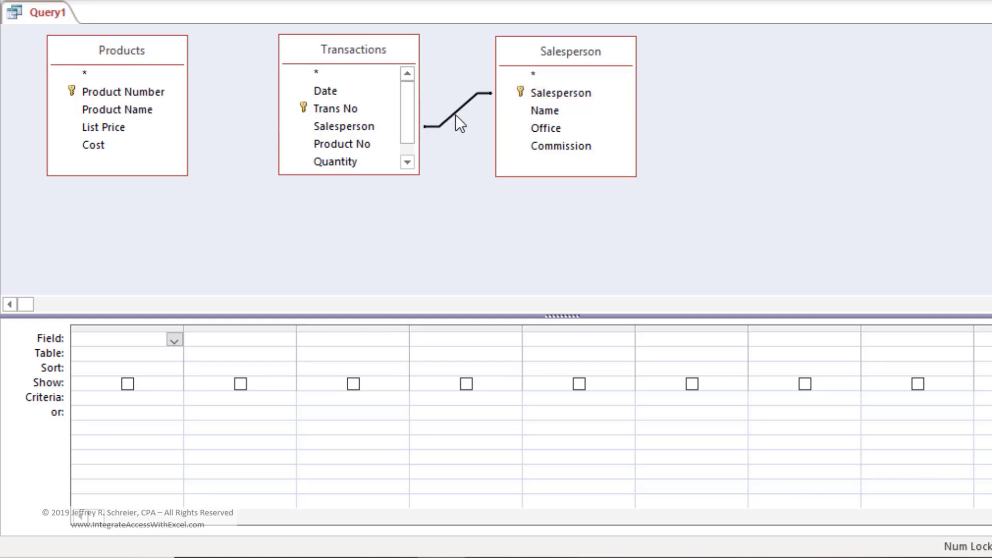
double_click(455, 116)
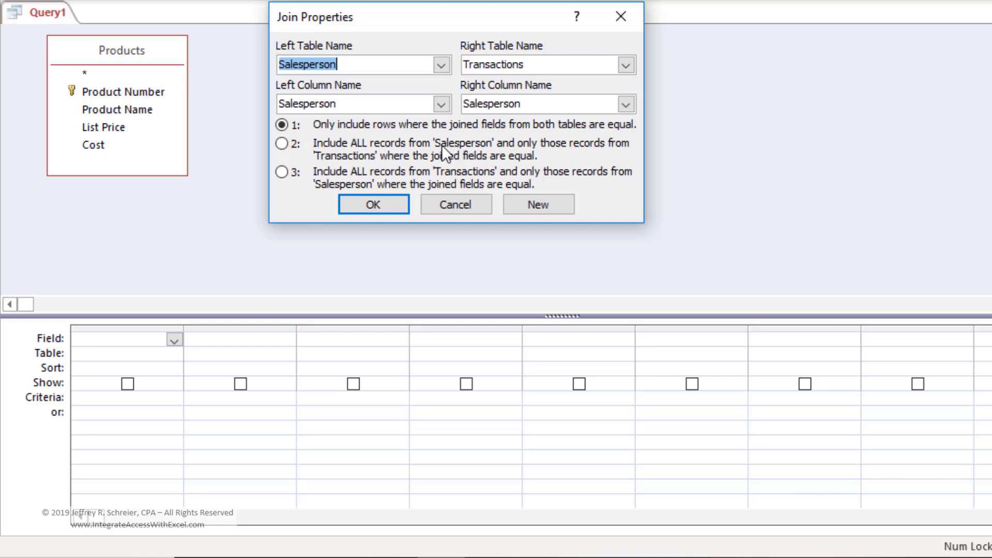
left_click(281, 172)
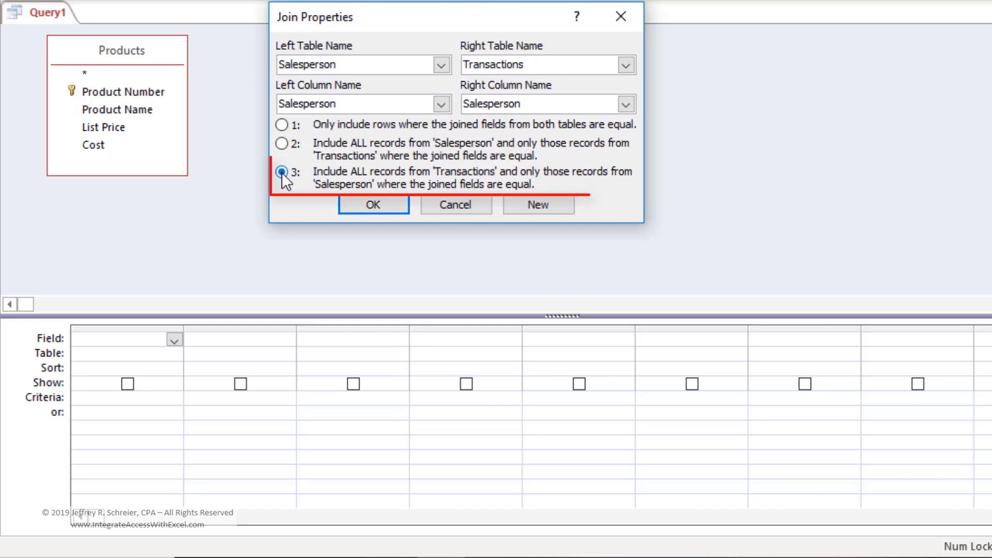
left_click(356, 206)
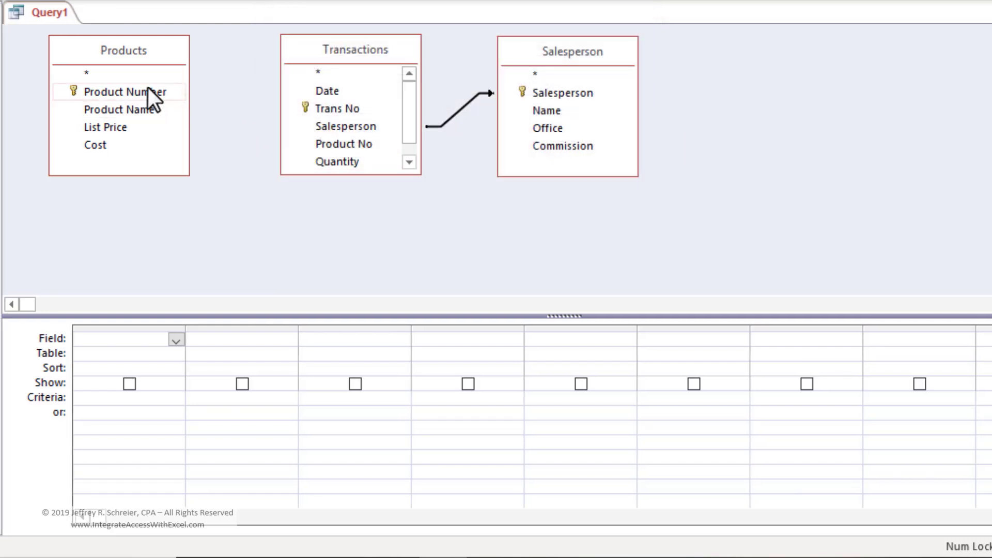
- Join Product Number in Products to Product No in Transactions, including all Transactions records and only the matching Products records
left_click_drag(148, 88, 338, 129)
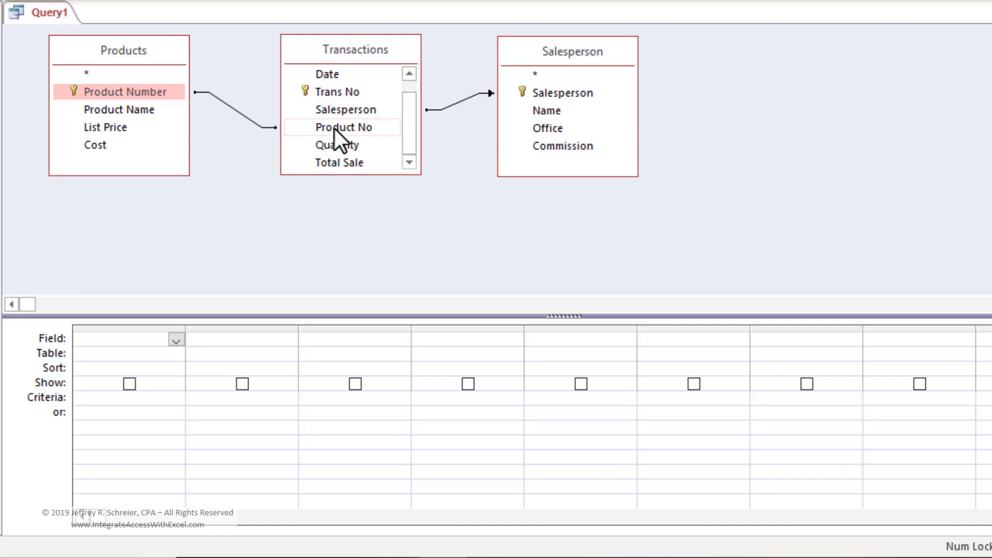
double_click(256, 124)
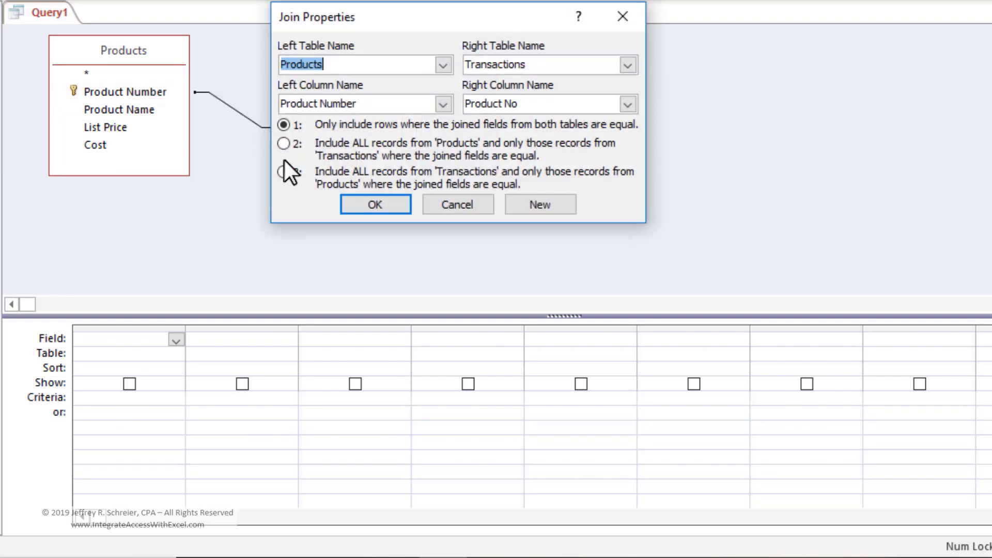
left_click(283, 173)
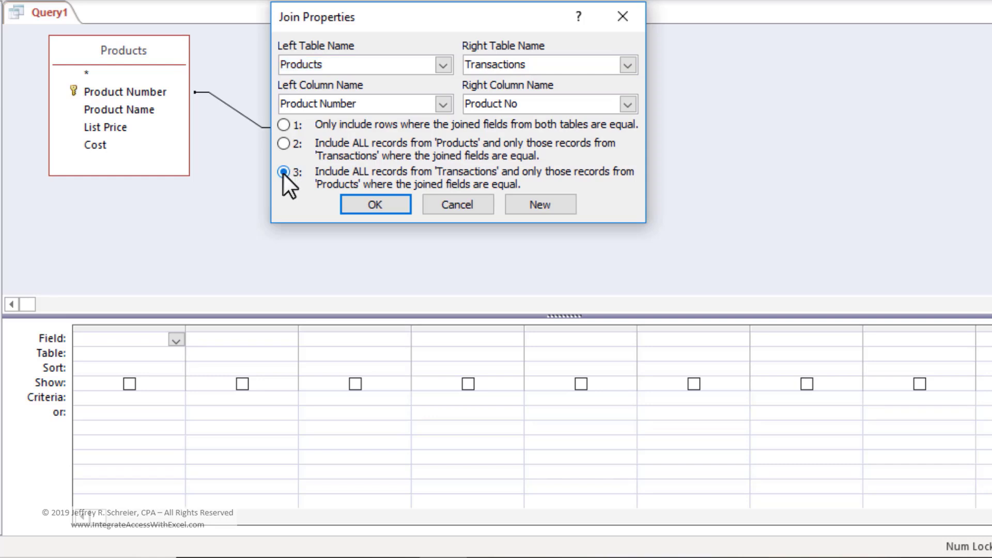
left_click(361, 203)
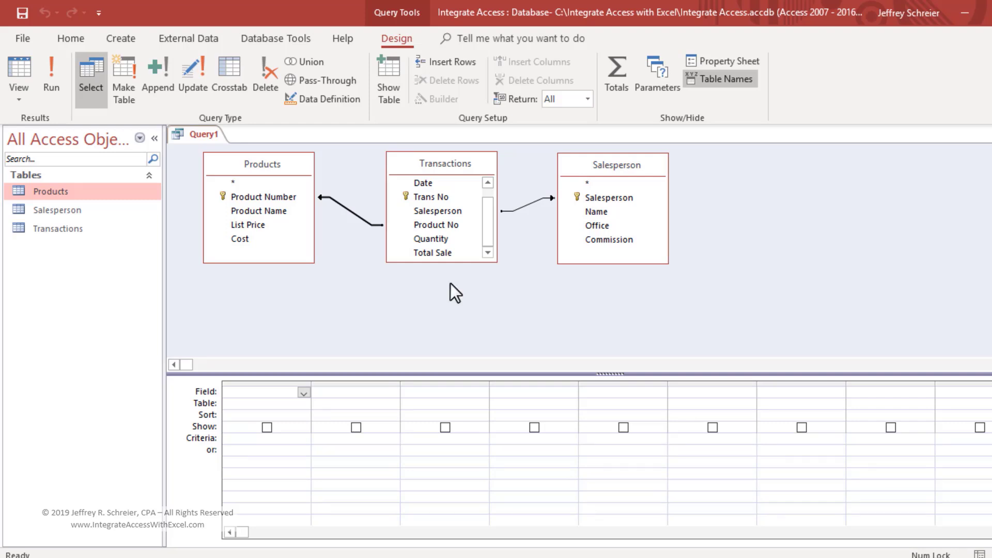
- Save the query as DataCombined
right_click(210, 133)
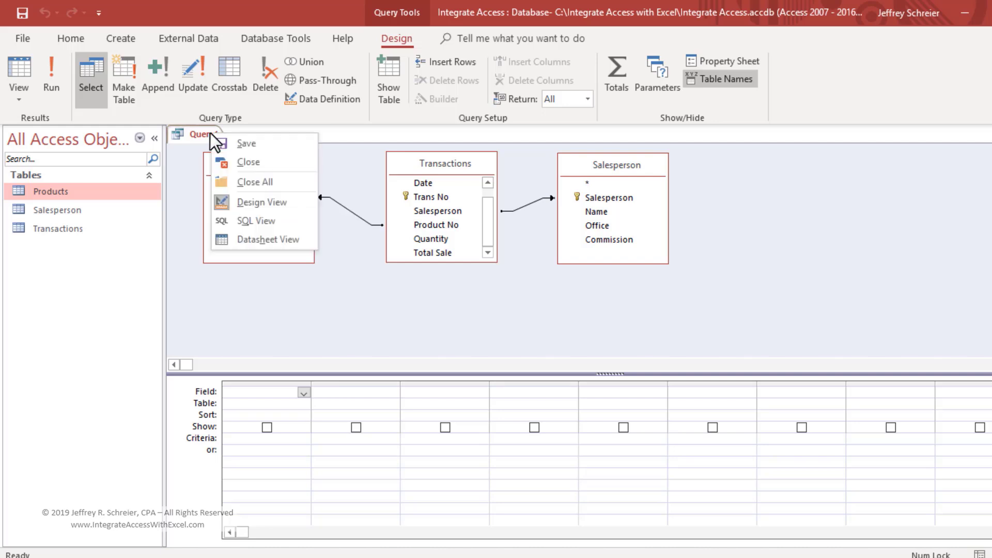
left_click(249, 142)
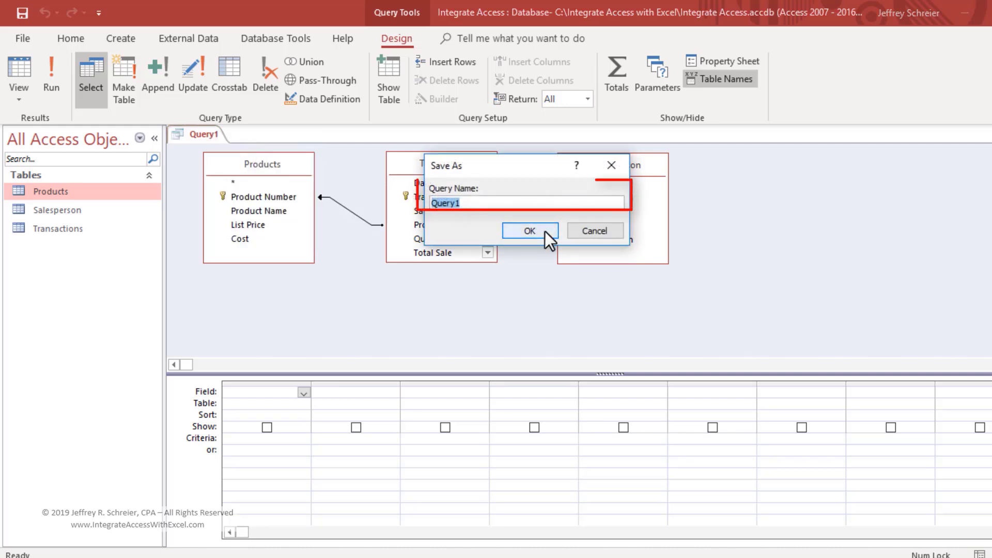
type("Data")
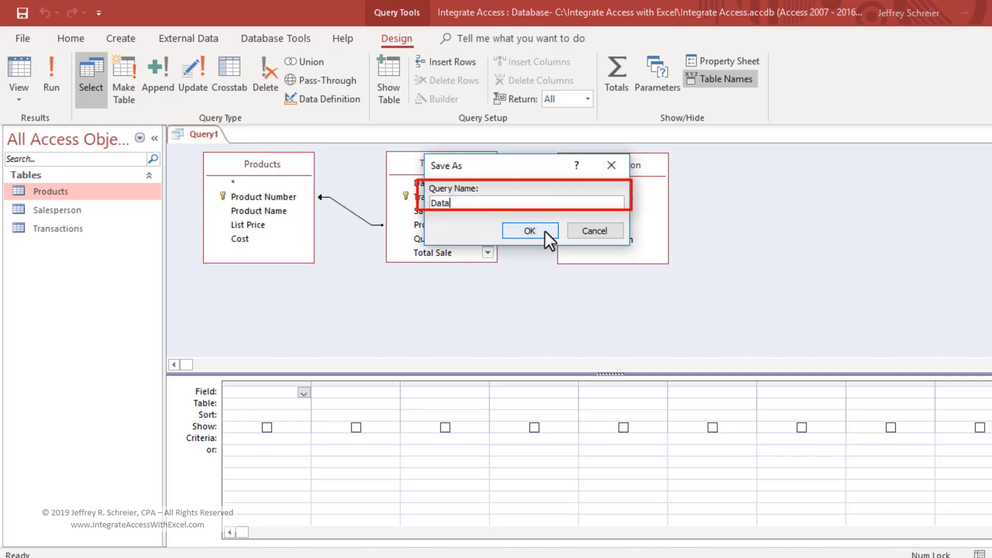
type("Combined")
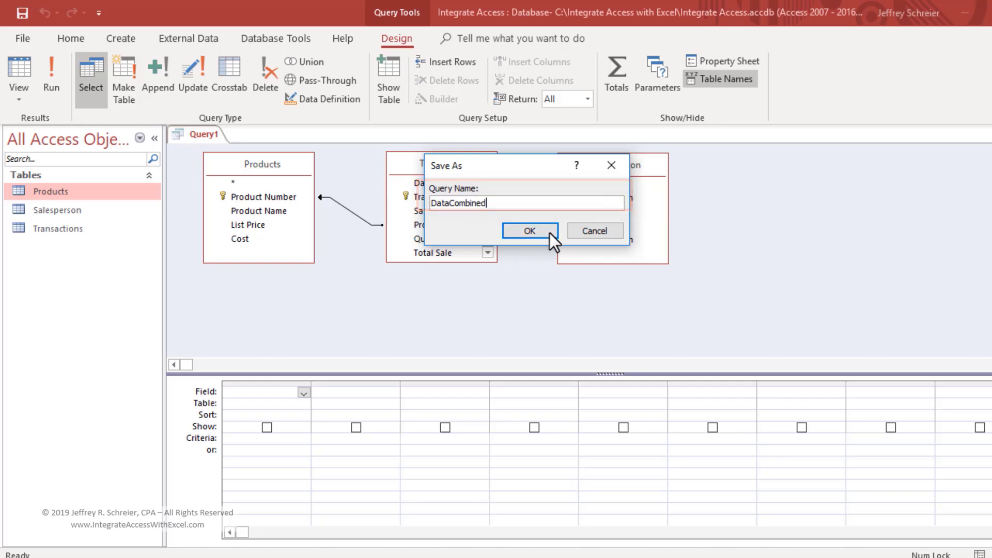
left_click(538, 229)
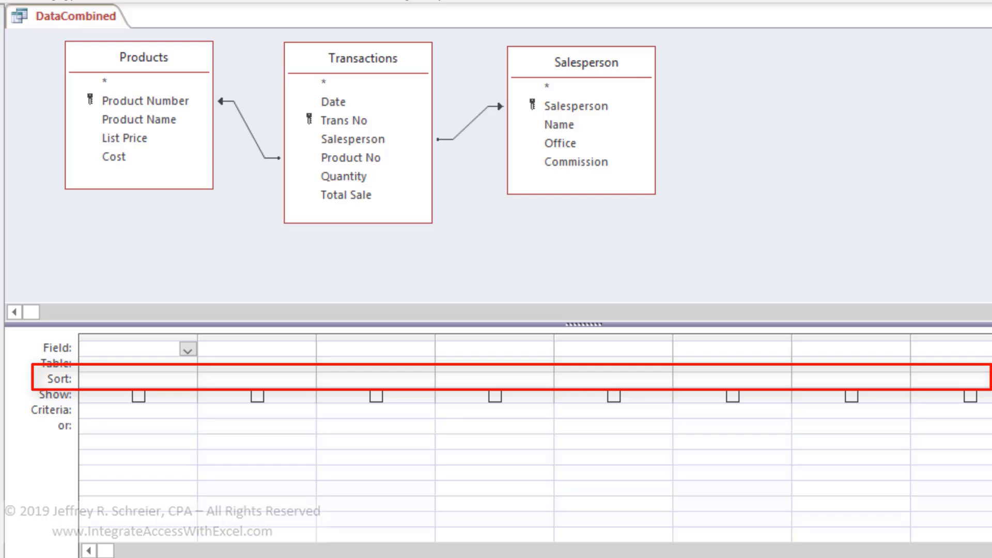
- Set the sort order of the first empty query column to Ascending
left_click(188, 380)
left_click(159, 422)
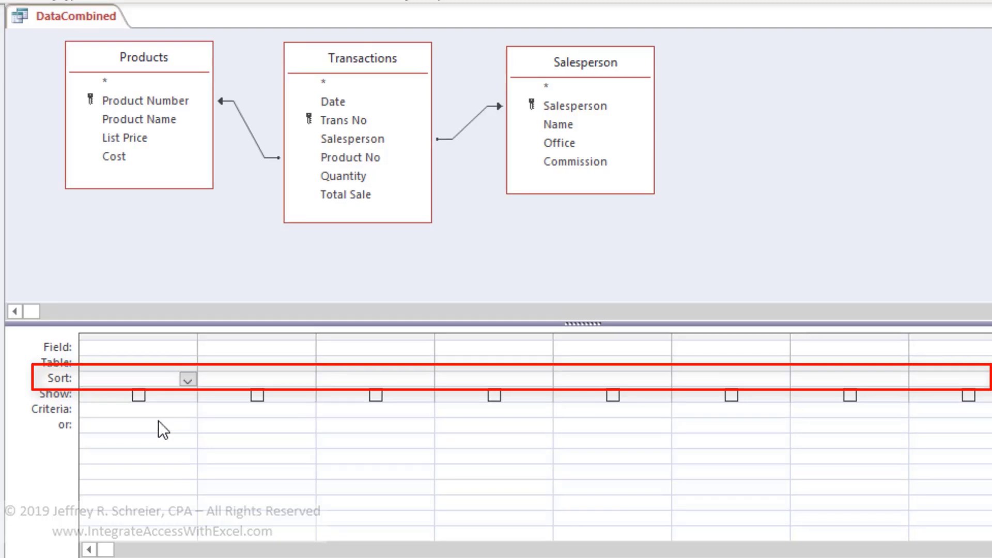
left_click(159, 379)
type("A")
key("Tab")
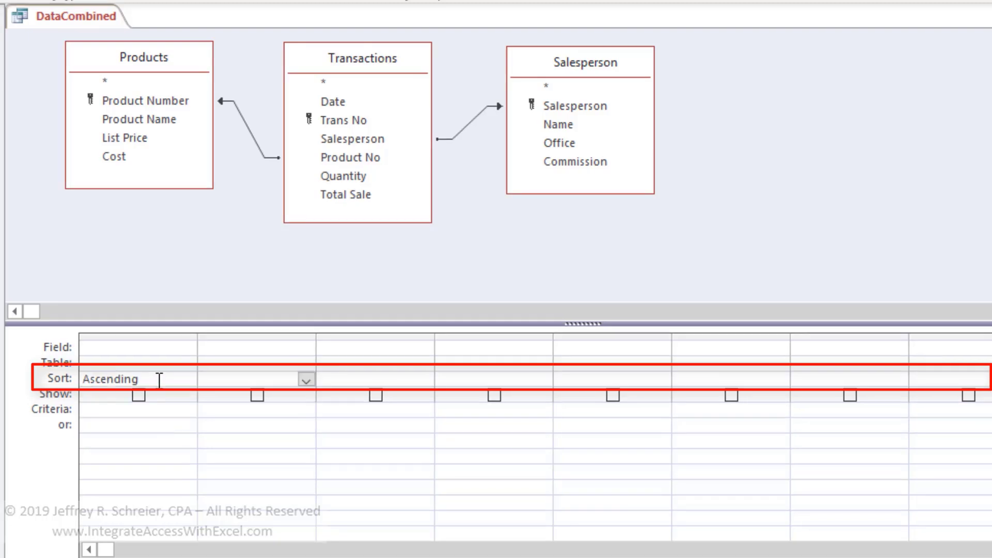
- Change the first query column's sort order to Descending and clear the setting again
left_click(81, 379)
key("Delete")
type("D")
key("Tab")
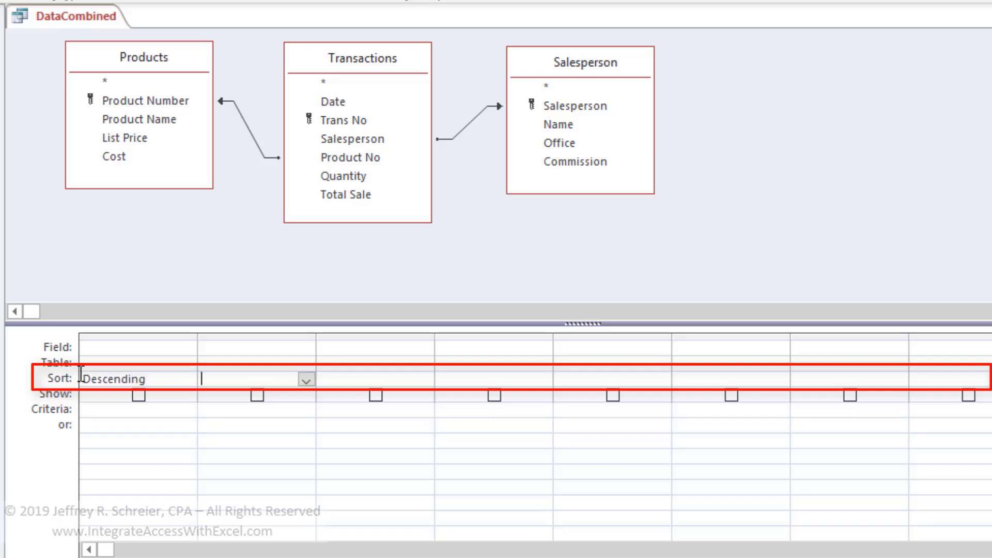
left_click_drag(145, 380, 62, 380)
key("Delete")
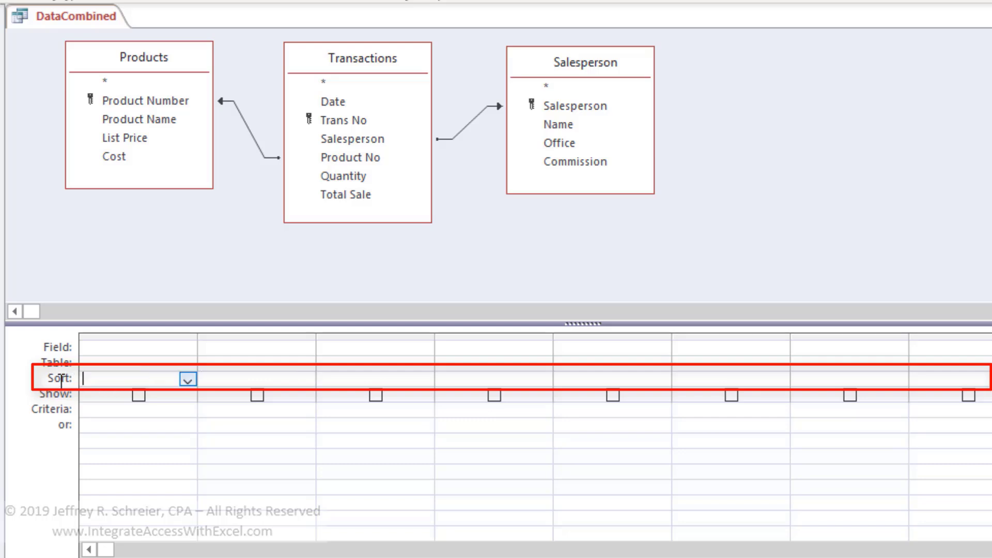
key("Up")
key("Up")
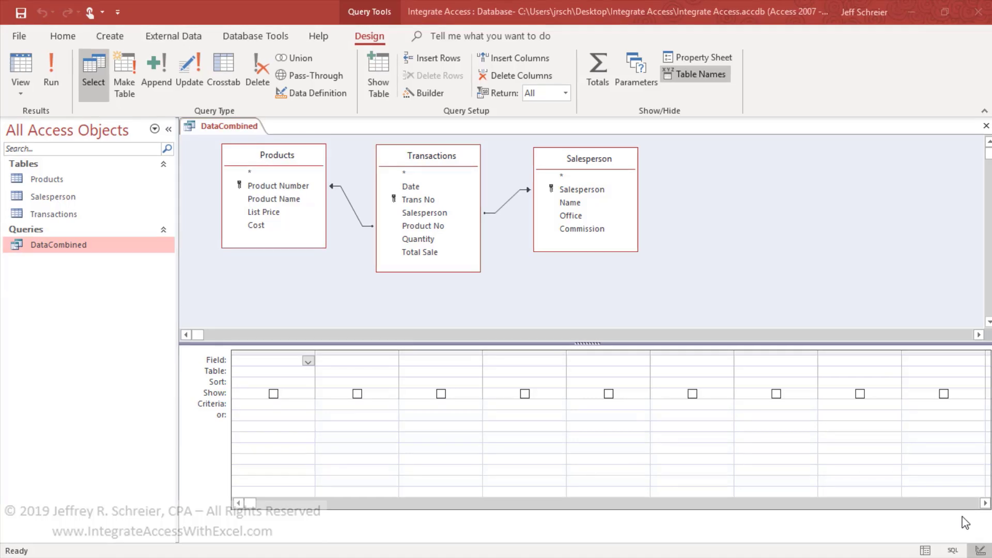
- Show the Total row in the query design grid and hide it again
left_click(598, 78)
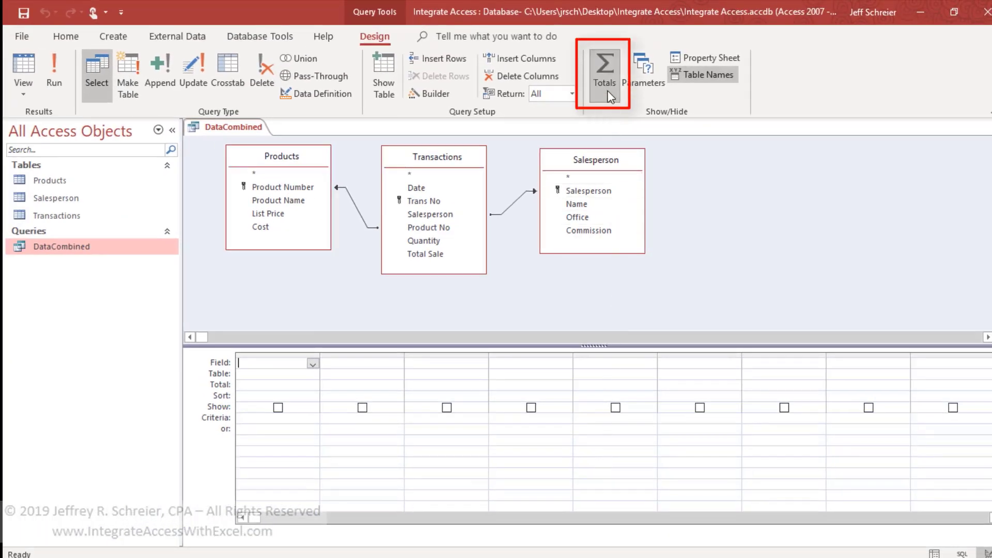
left_click(607, 71)
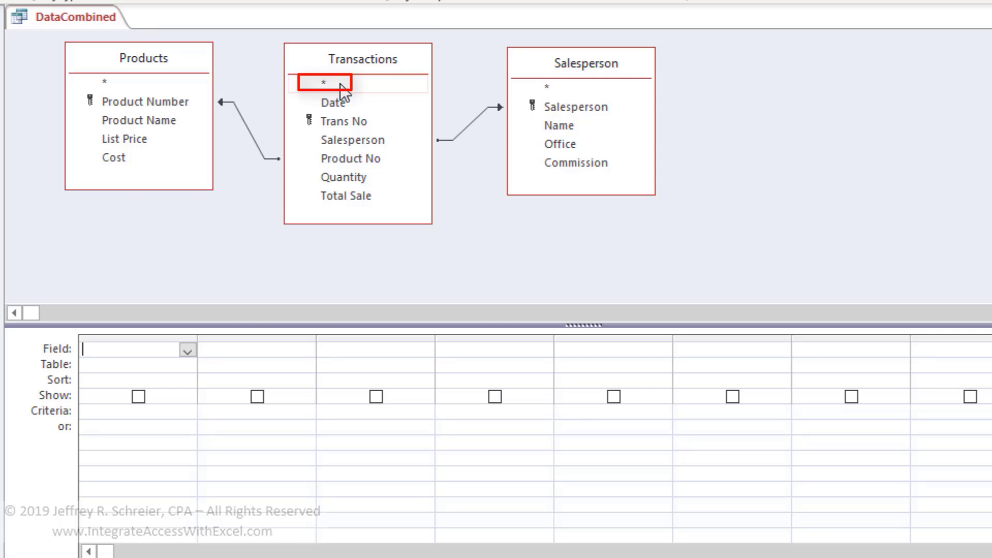
- Add all Transactions fields to the first query column with the asterisk, preview the query's datasheet, and return to its design
left_click_drag(339, 85, 145, 360)
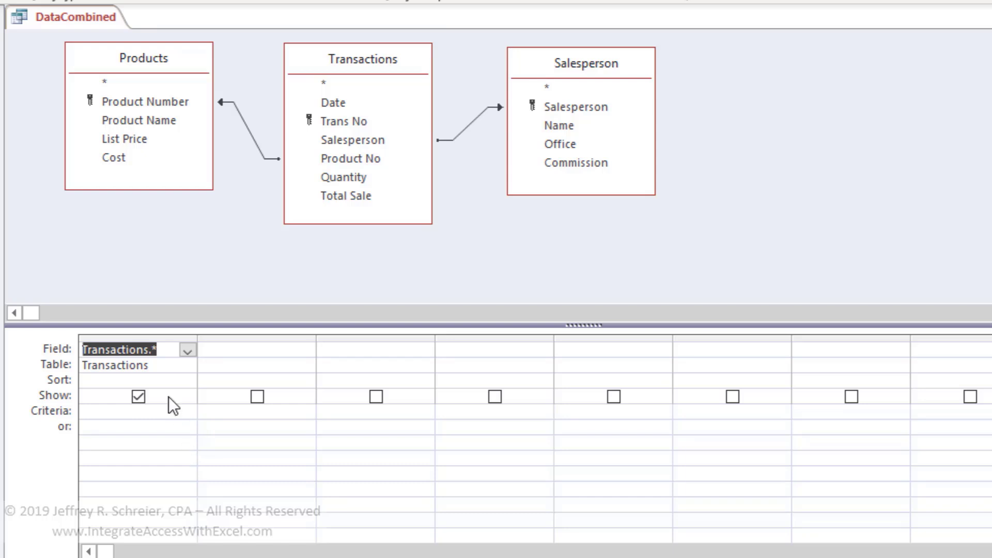
left_click(168, 354)
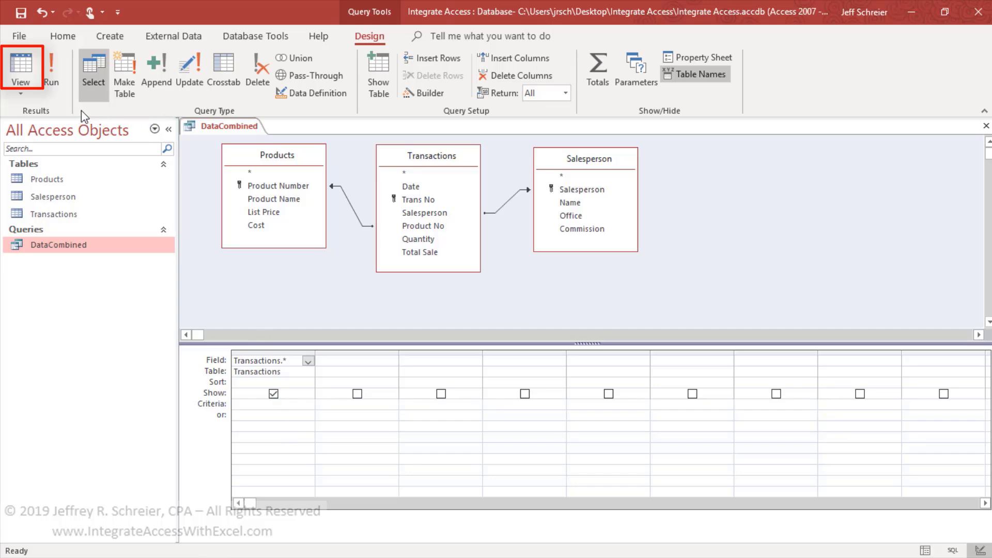
left_click(14, 66)
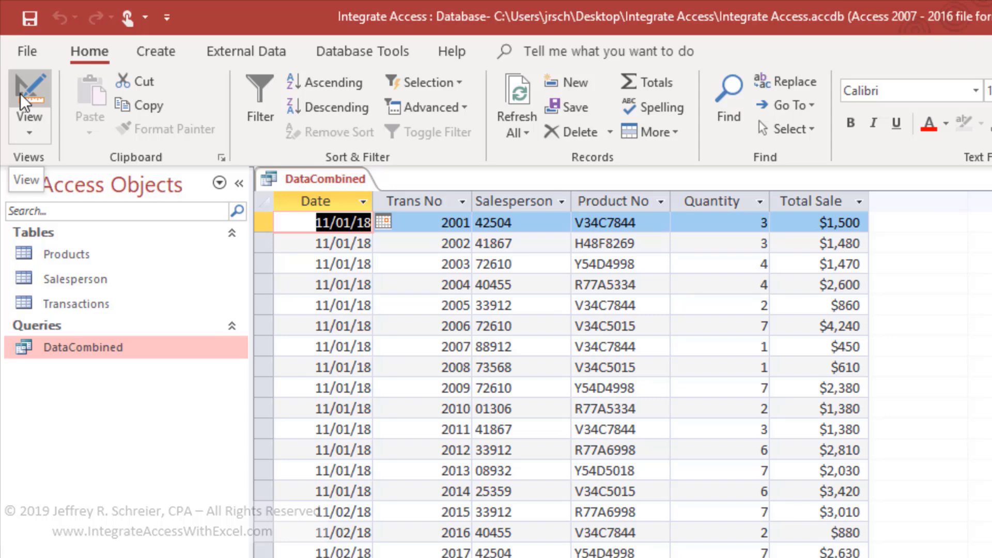
left_click(20, 94)
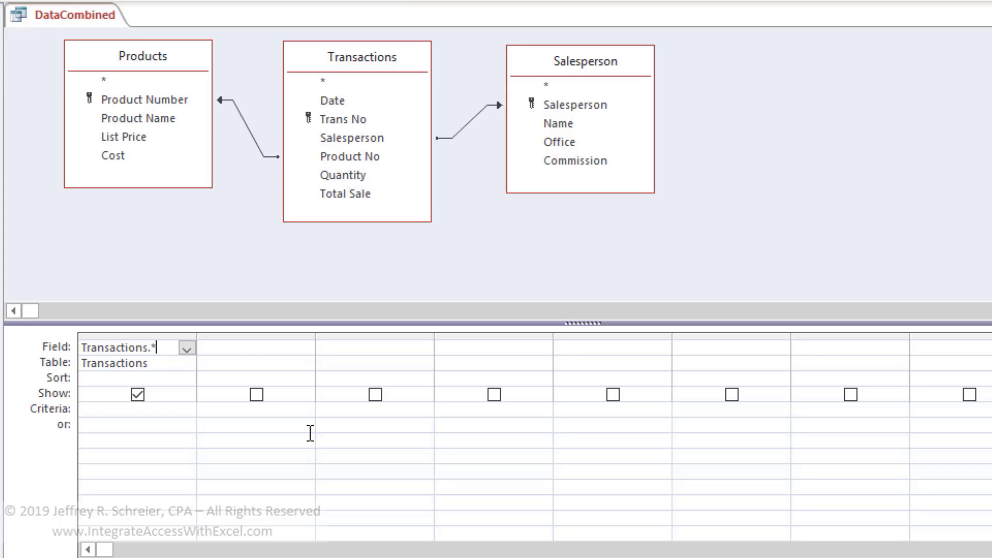
- Add the Product Name, List Price and Cost fields from Products to the query
double_click(151, 117)
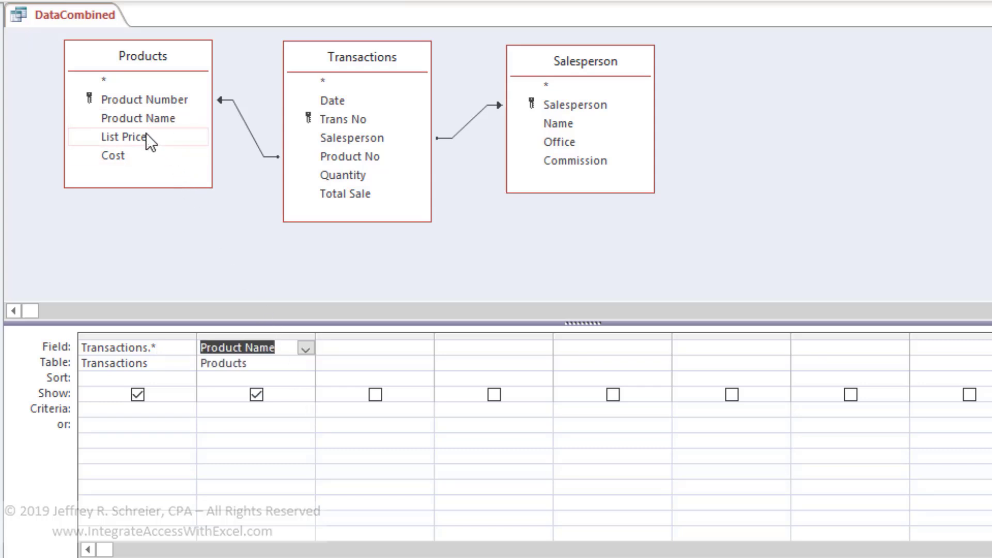
double_click(145, 136)
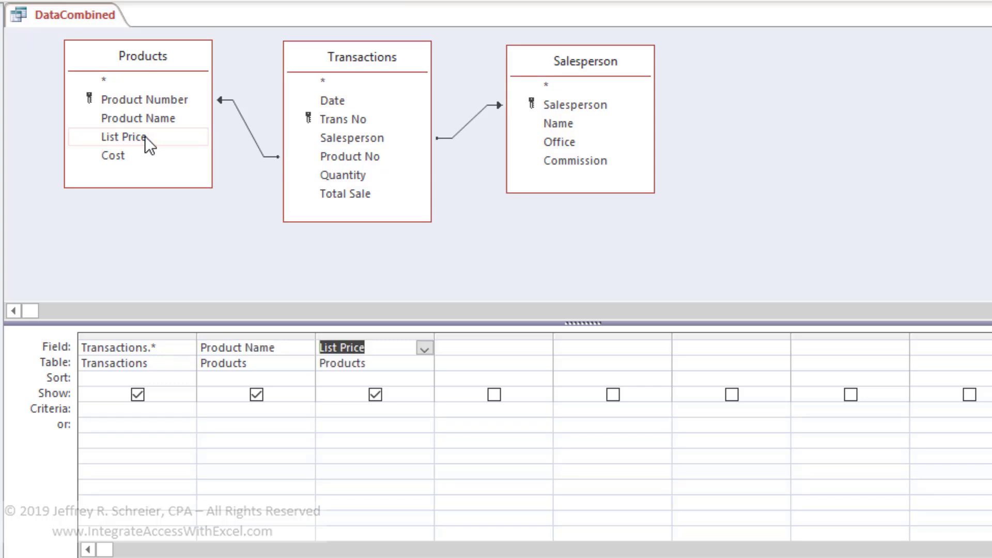
double_click(126, 156)
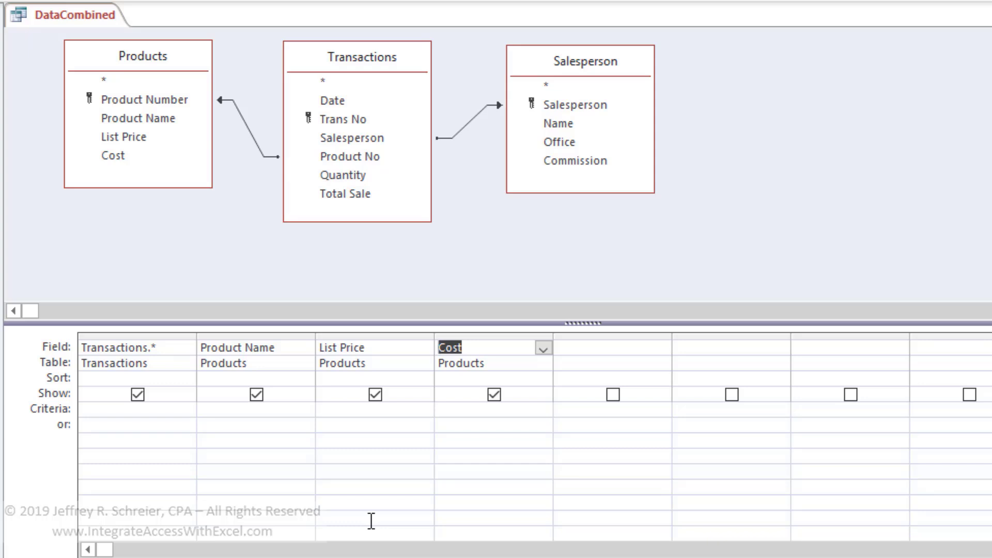
- Add the Name and Commission fields from the Salesperson table to the query, with Commission placed before Name
left_click(680, 440)
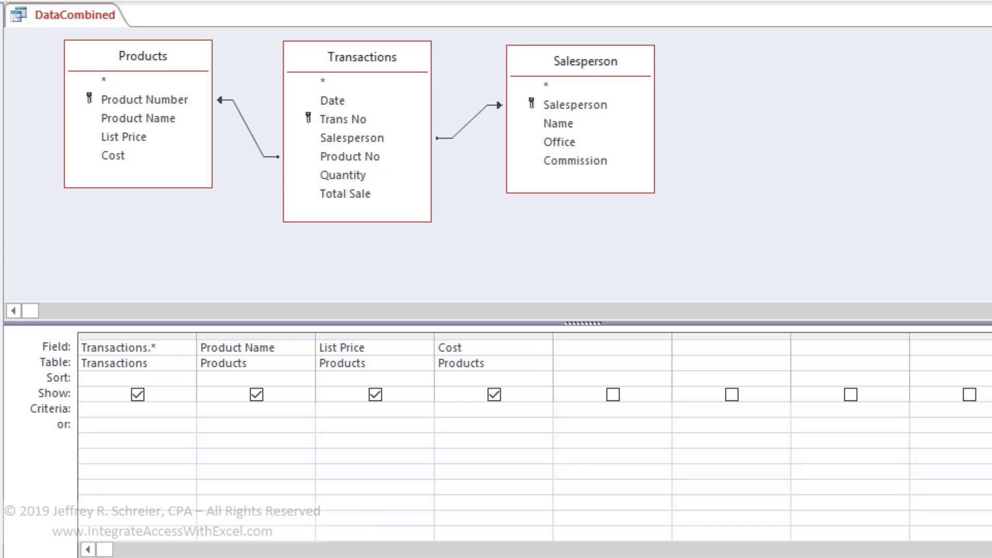
left_click(566, 125)
double_click(566, 125)
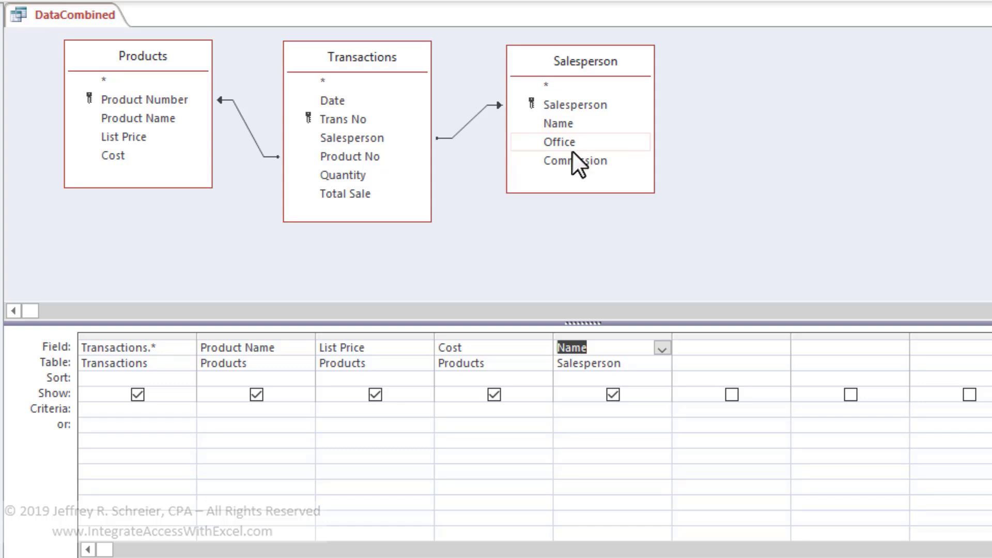
left_click_drag(572, 157, 568, 342)
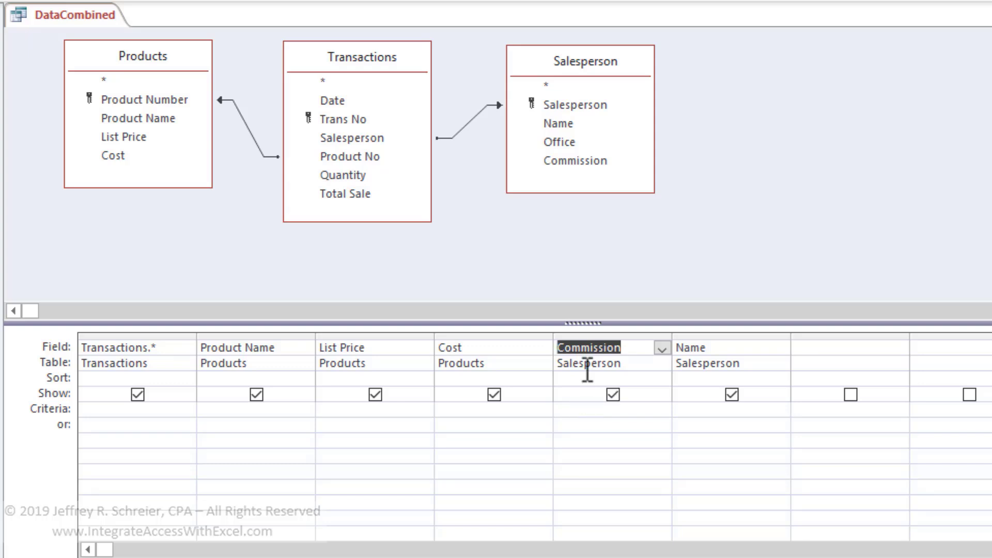
- Move the Commission column after Name and insert the Salesperson table's Office field between the two
left_click(592, 335)
left_click_drag(593, 335, 830, 352)
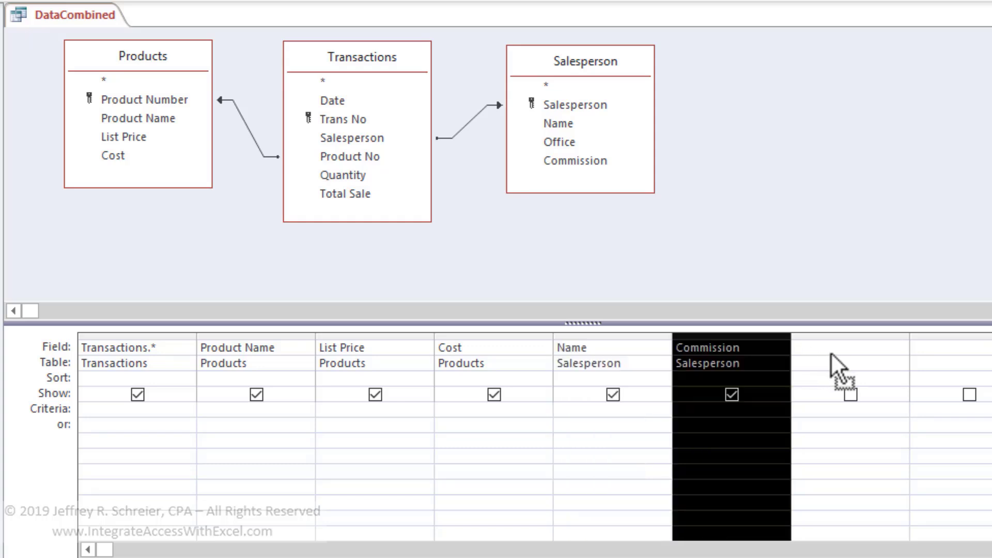
left_click(780, 364)
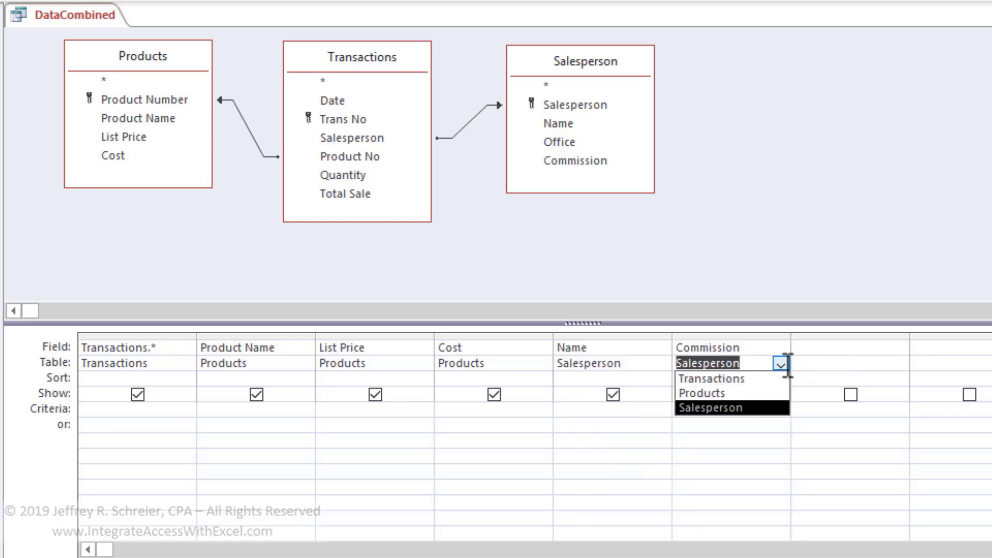
left_click(766, 439)
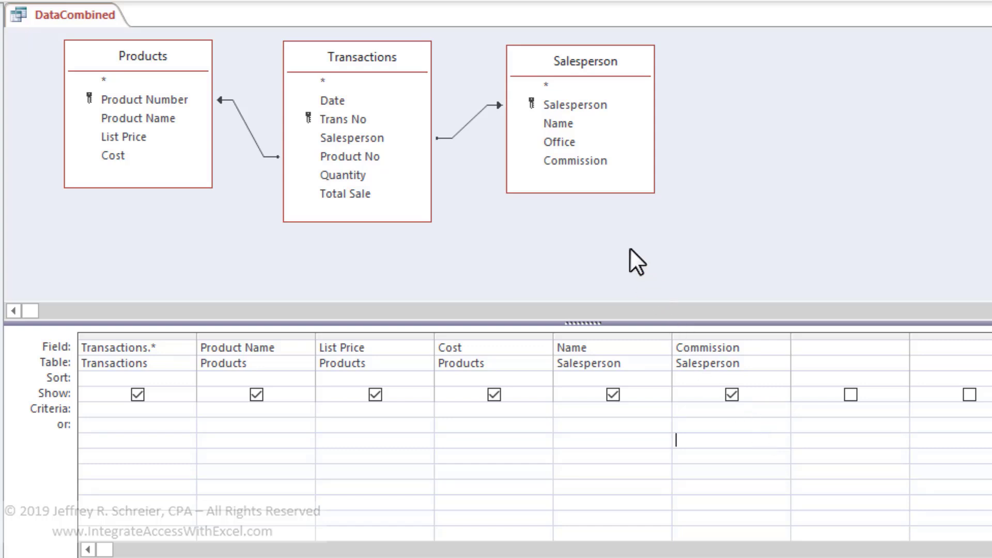
left_click_drag(560, 144, 689, 345)
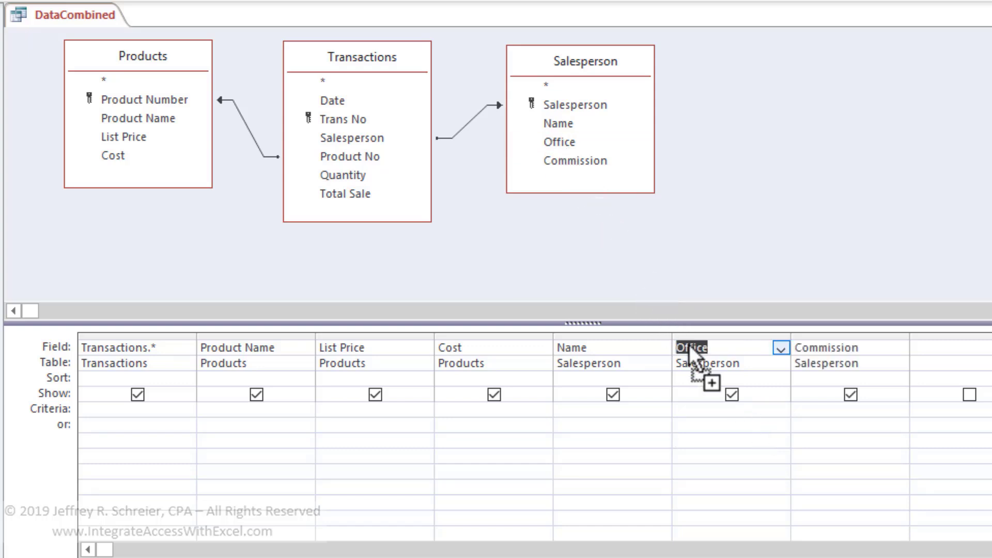
left_click(715, 424)
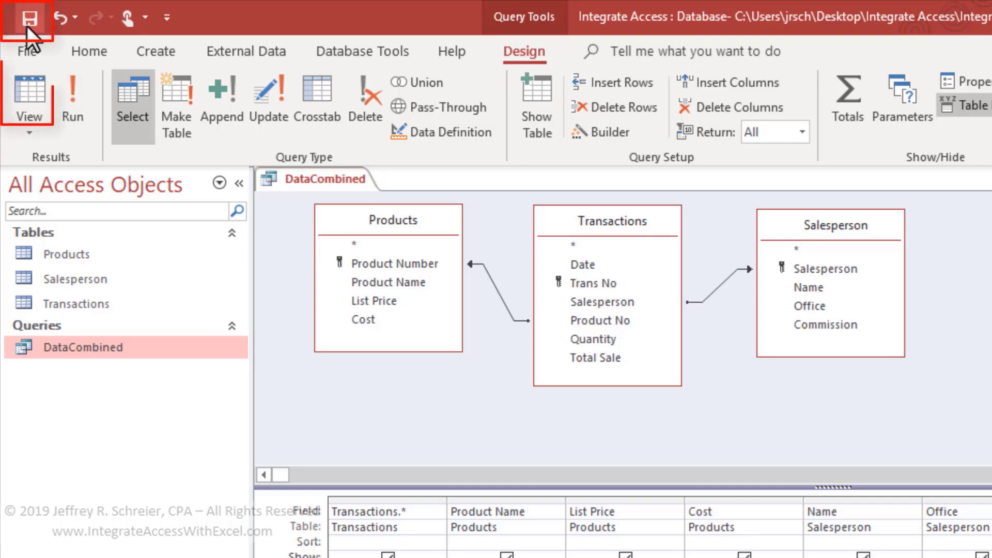
- Show the DataCombined query's datasheet, review its columns from Date through Commission, and close the query
left_click(36, 88)
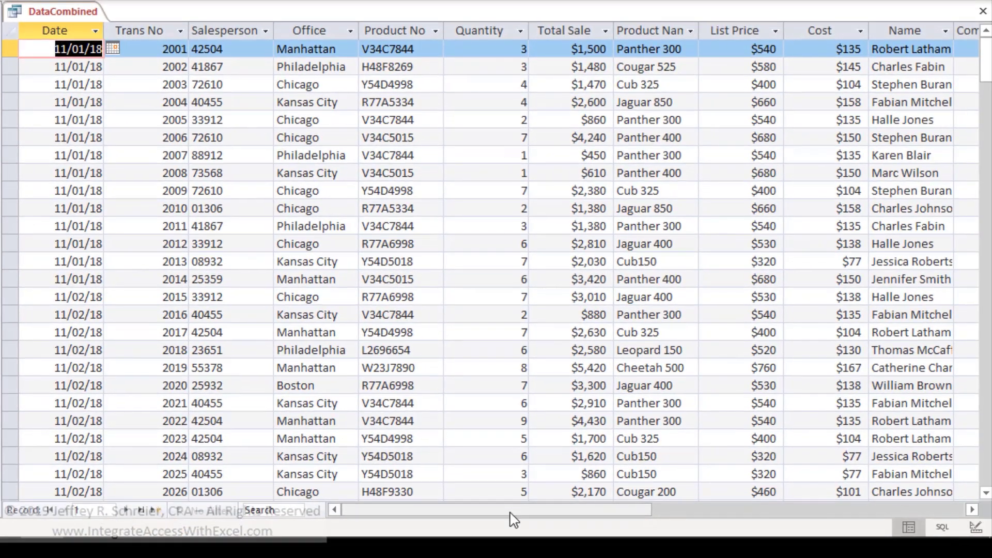
left_click_drag(511, 520, 627, 523)
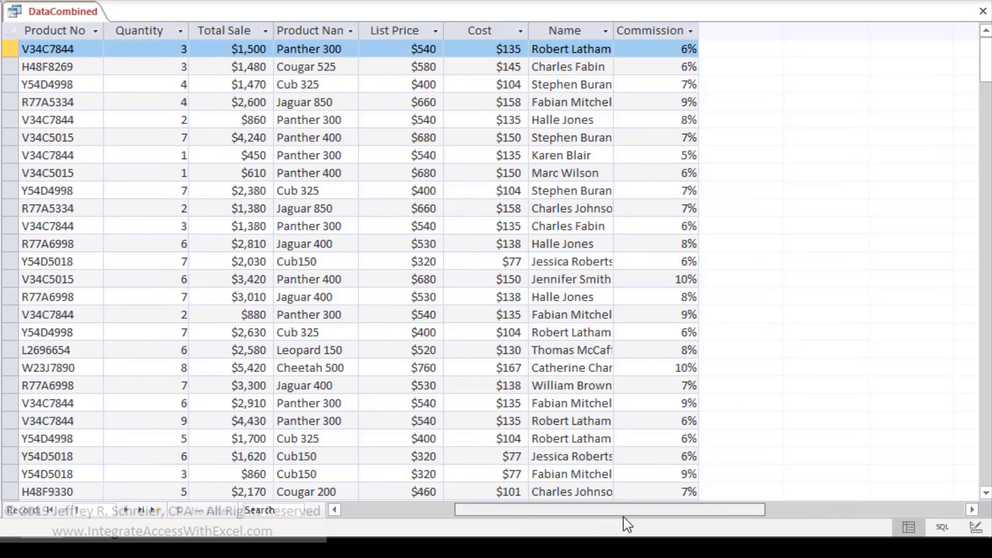
key("Home")
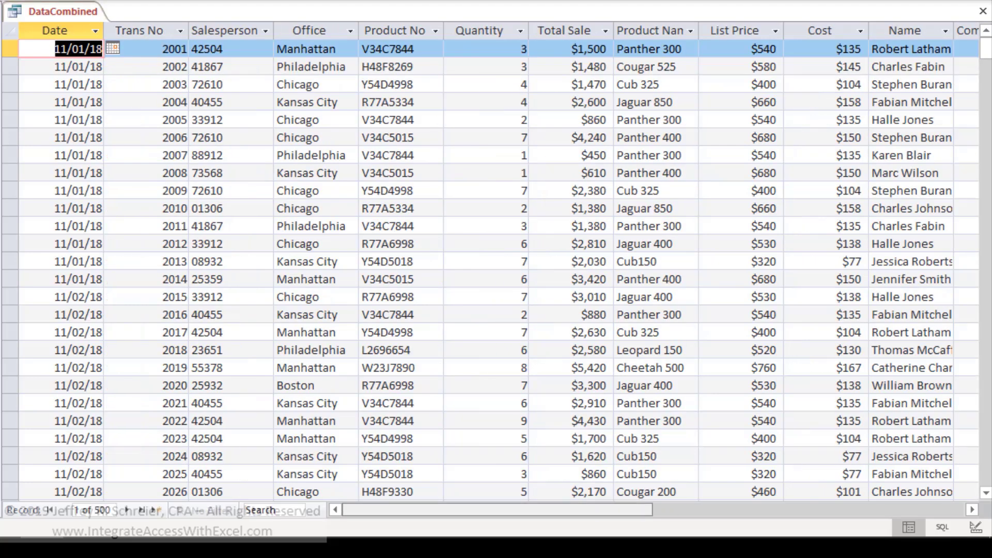
left_click_drag(498, 510, 330, 504)
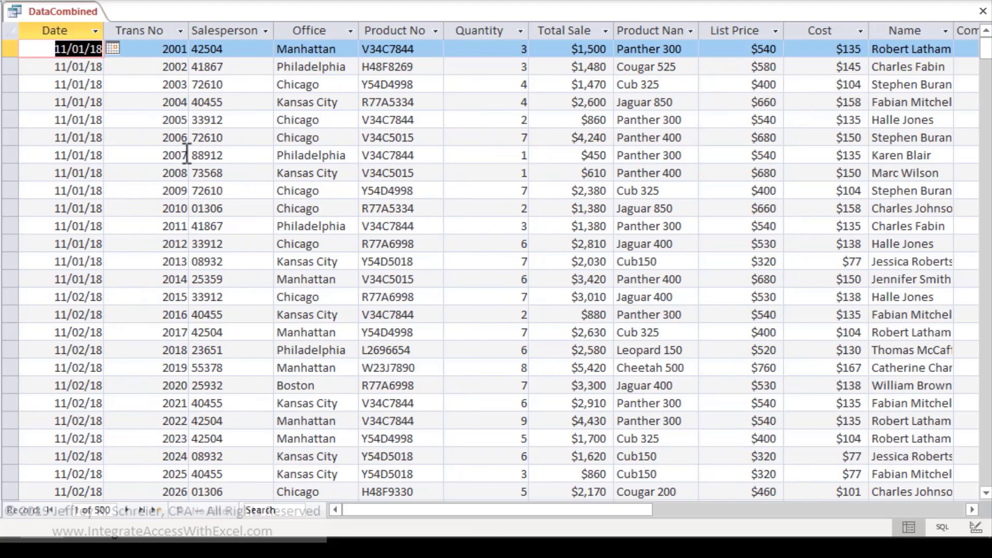
right_click(91, 11)
left_click(119, 46)
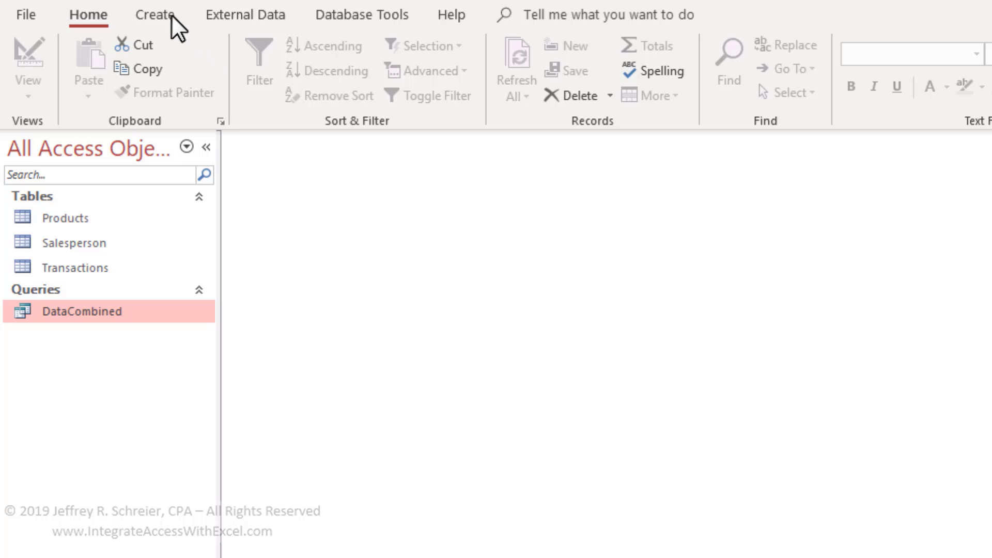
- Start a new query in Design view
left_click(167, 14)
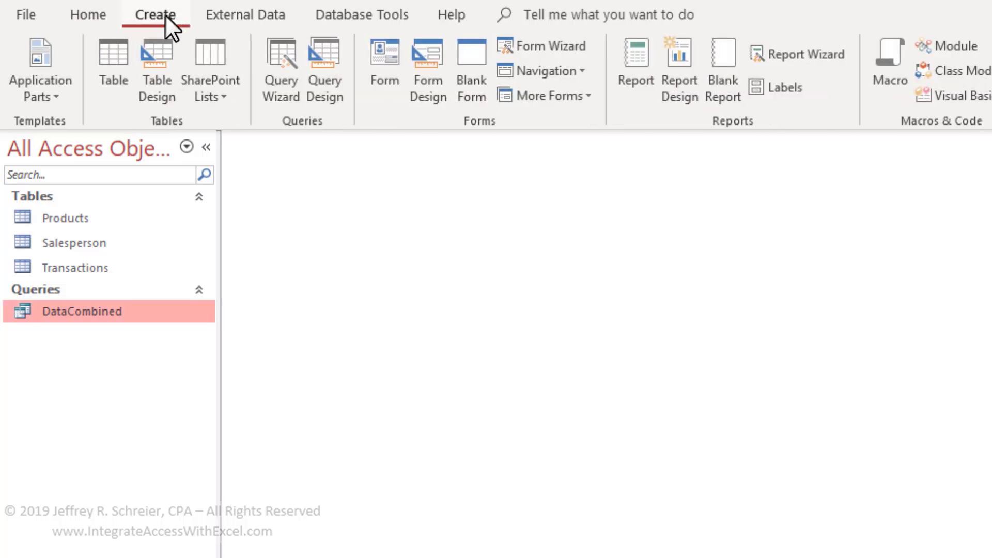
left_click(309, 77)
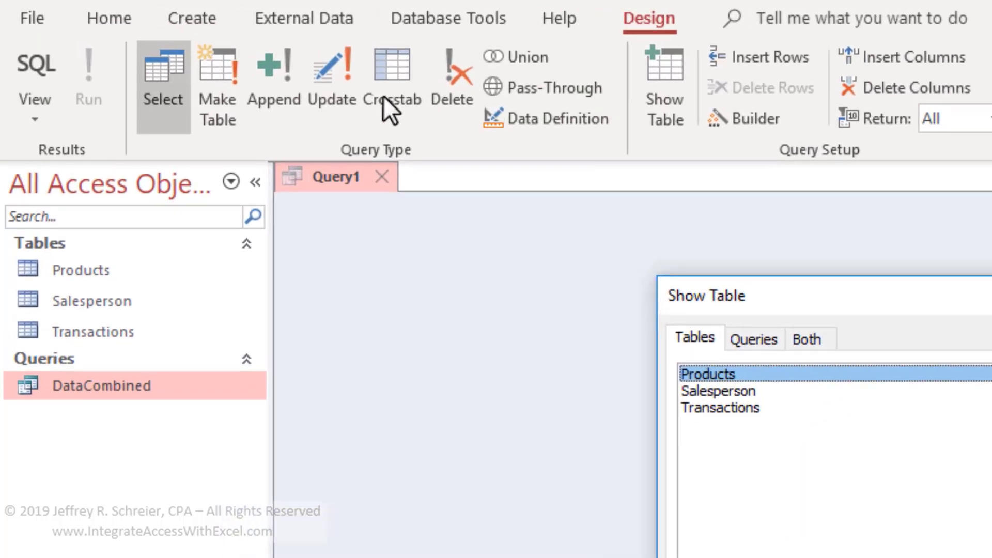